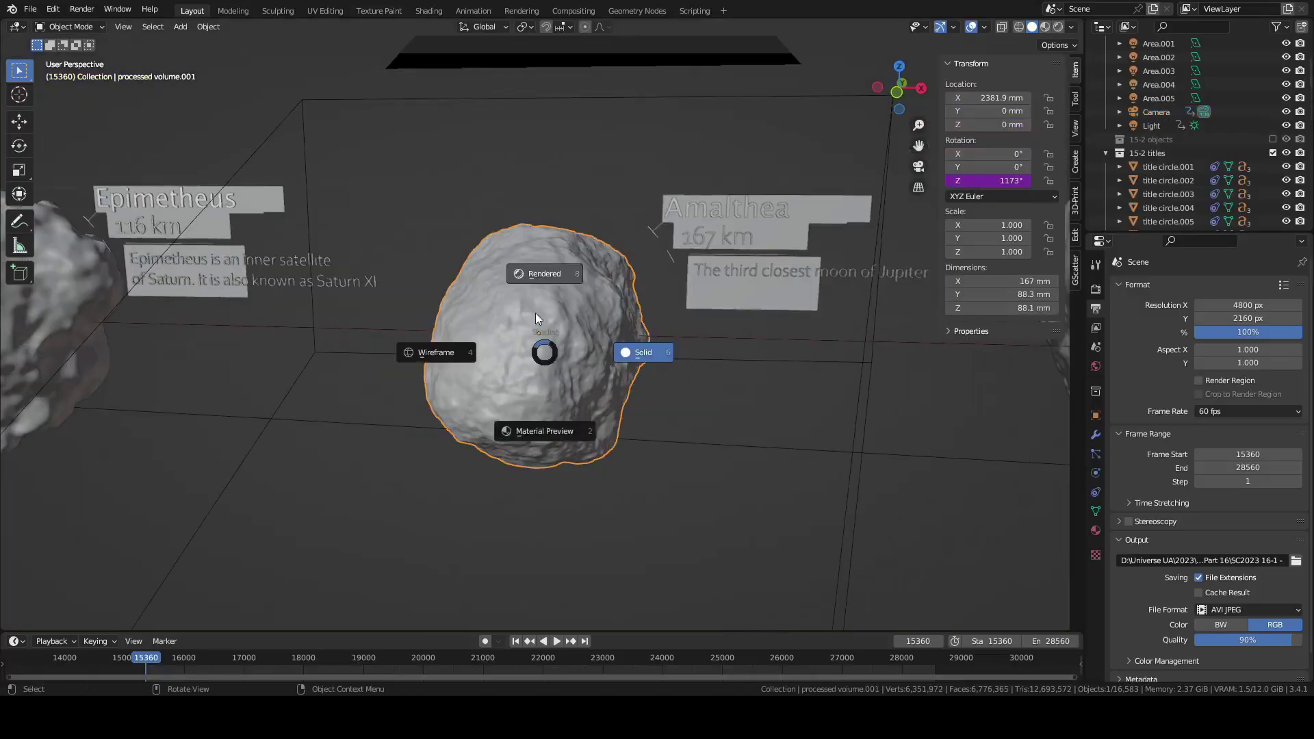
Step: In rendered shading, add a linked moon copy in 17-1 objects labelled Umbriel, 1070 km
left_click(509, 262)
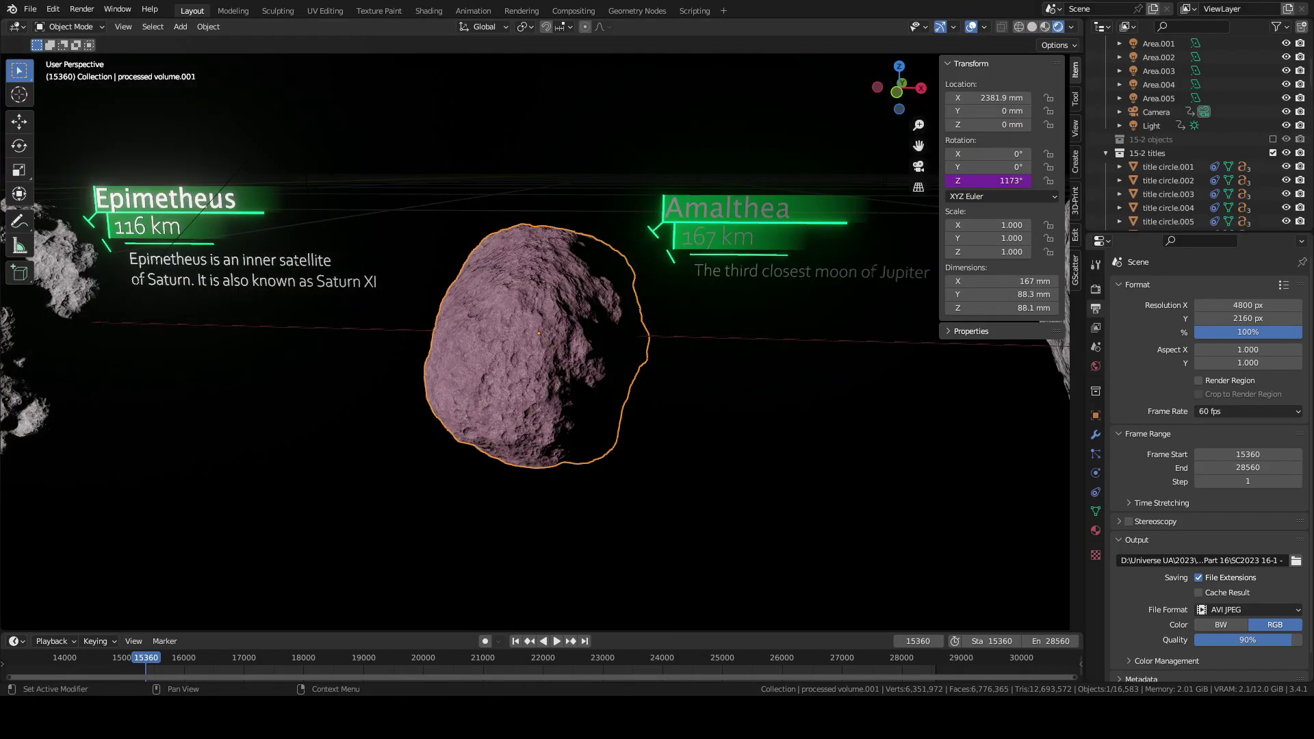
scroll(539, 333, "down", 10)
type("17-1 objects")
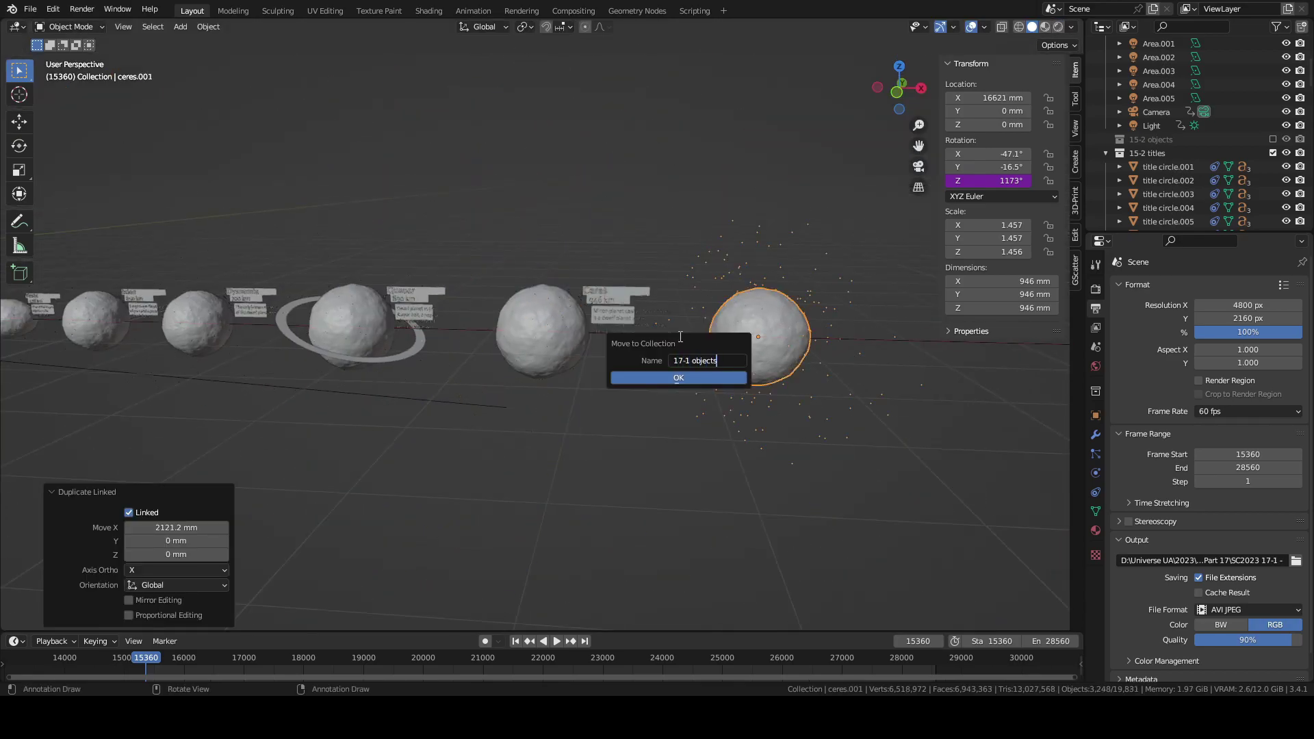
key("Return")
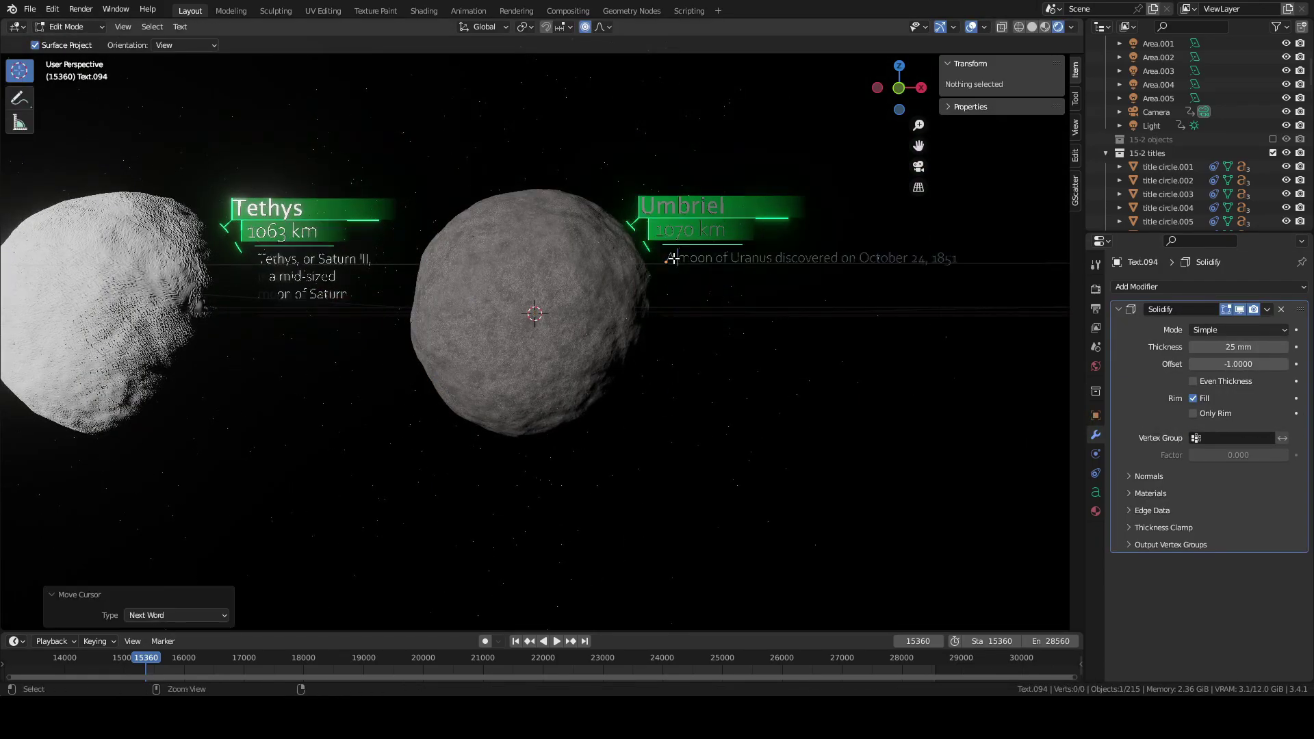
Step: Finish the Umbriel label and place a copy of the moon to its right along X
key("Tab")
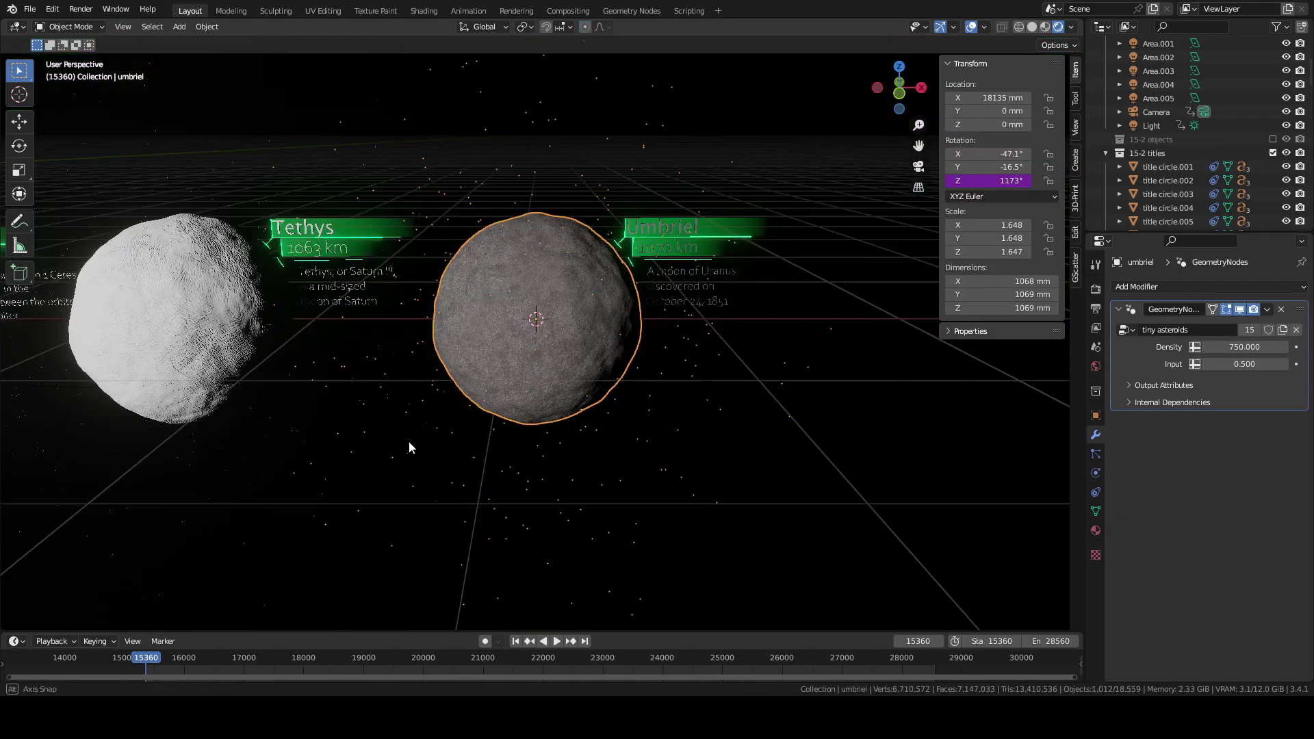
key("shift+d")
key("x")
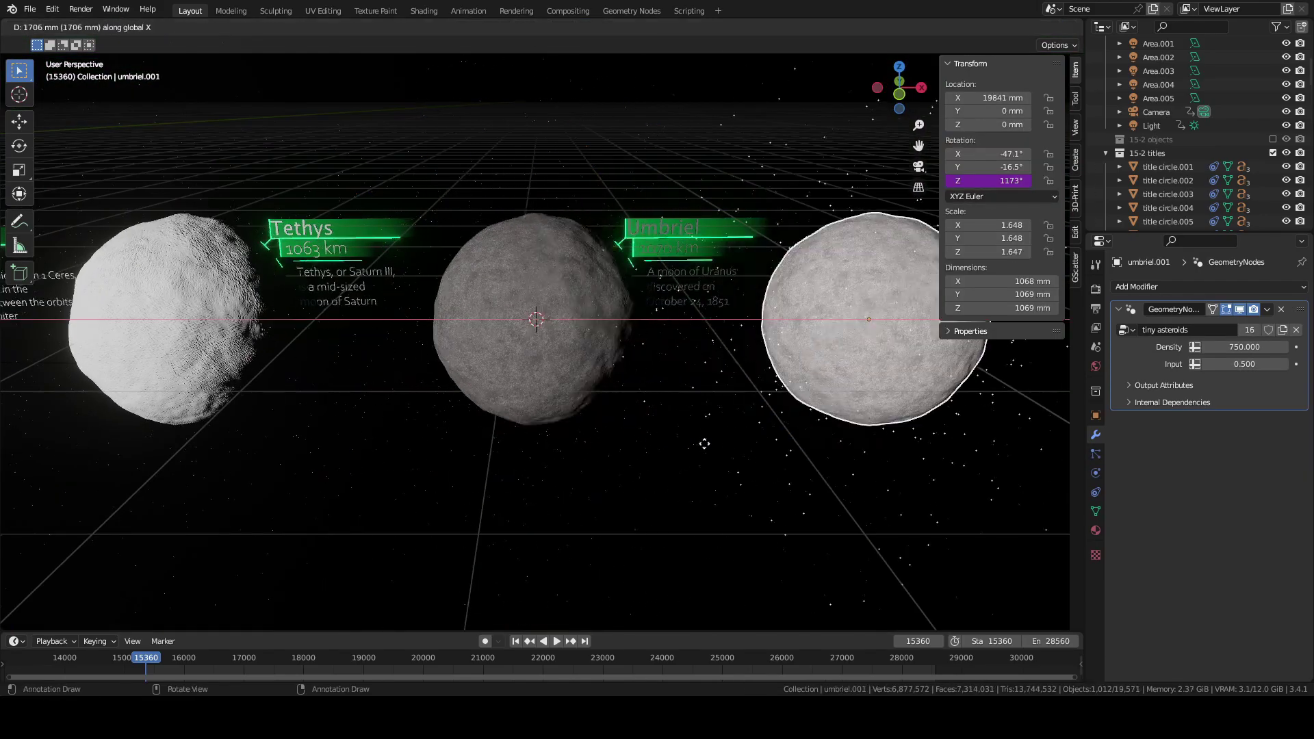
left_click(704, 440)
Step: In Shading nodes, blend the PIA18434.jpg texture with the roughness map via a Linear ColorRamp
left_click(422, 10)
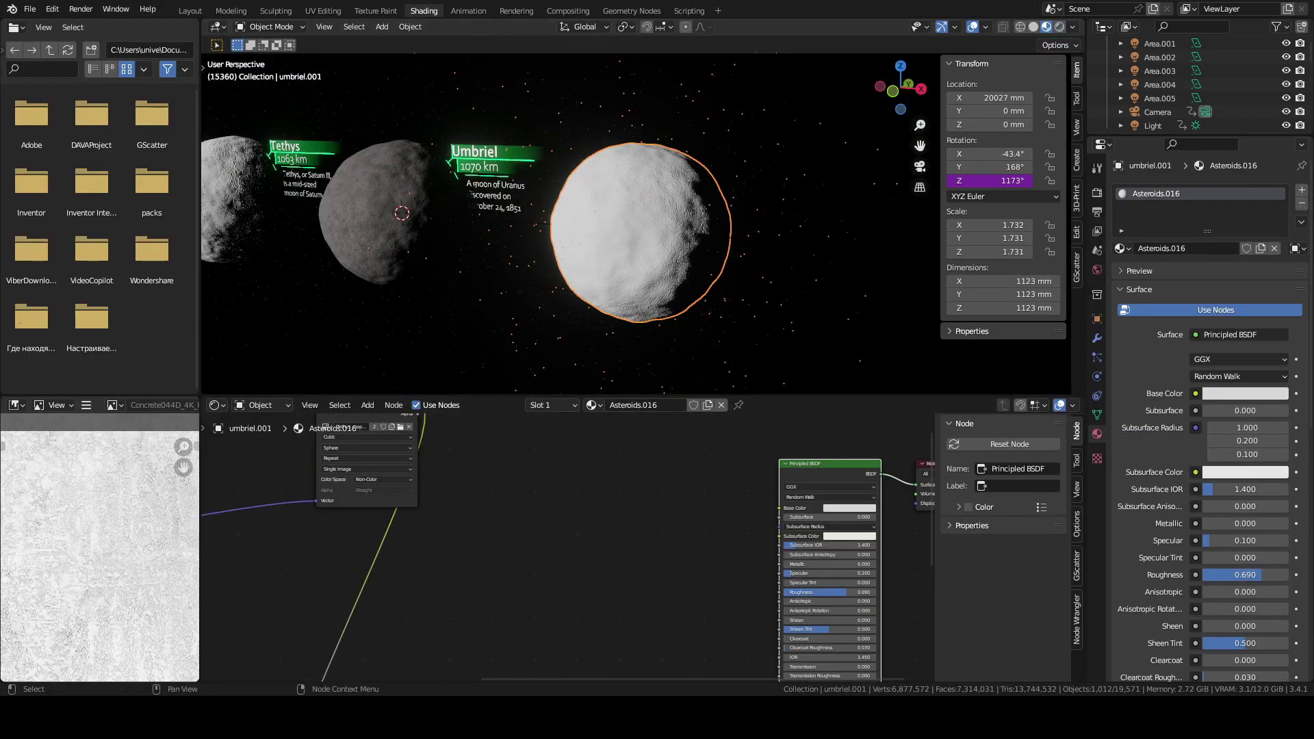
middle_click_drag(868, 541, 896, 601)
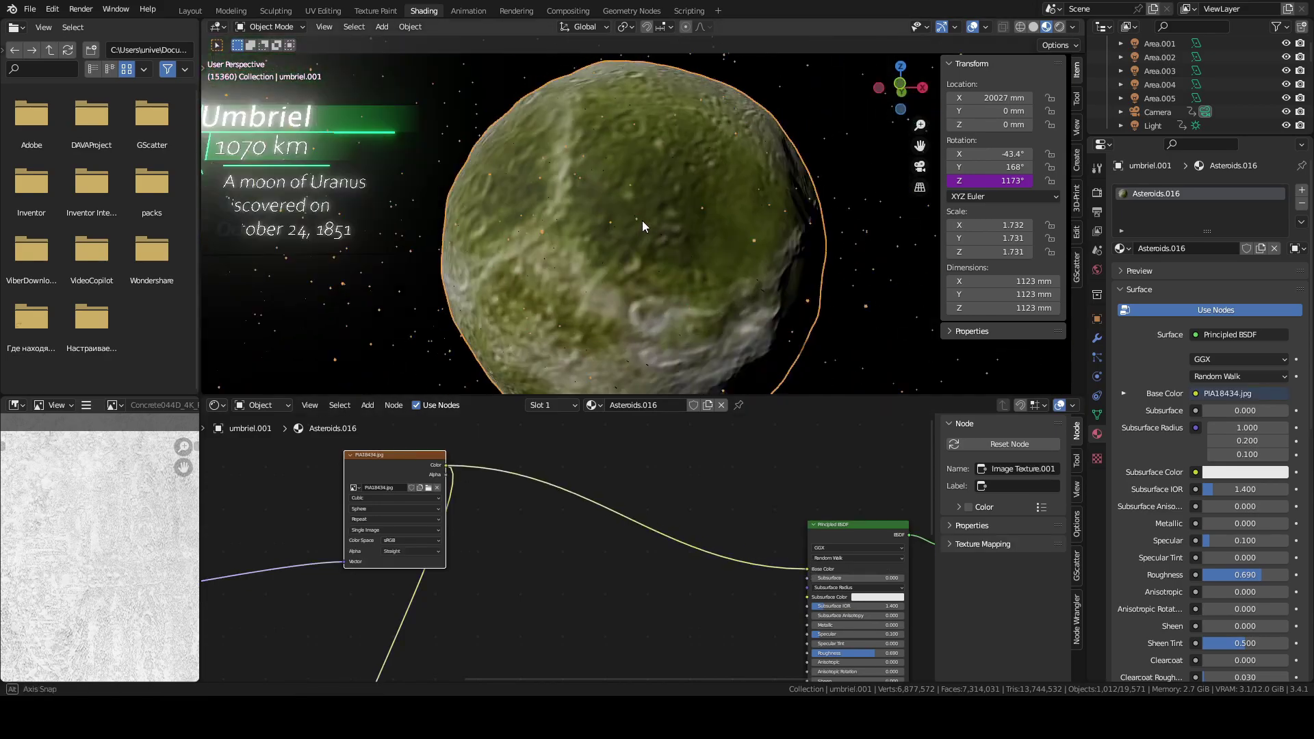
key("ctrl+space")
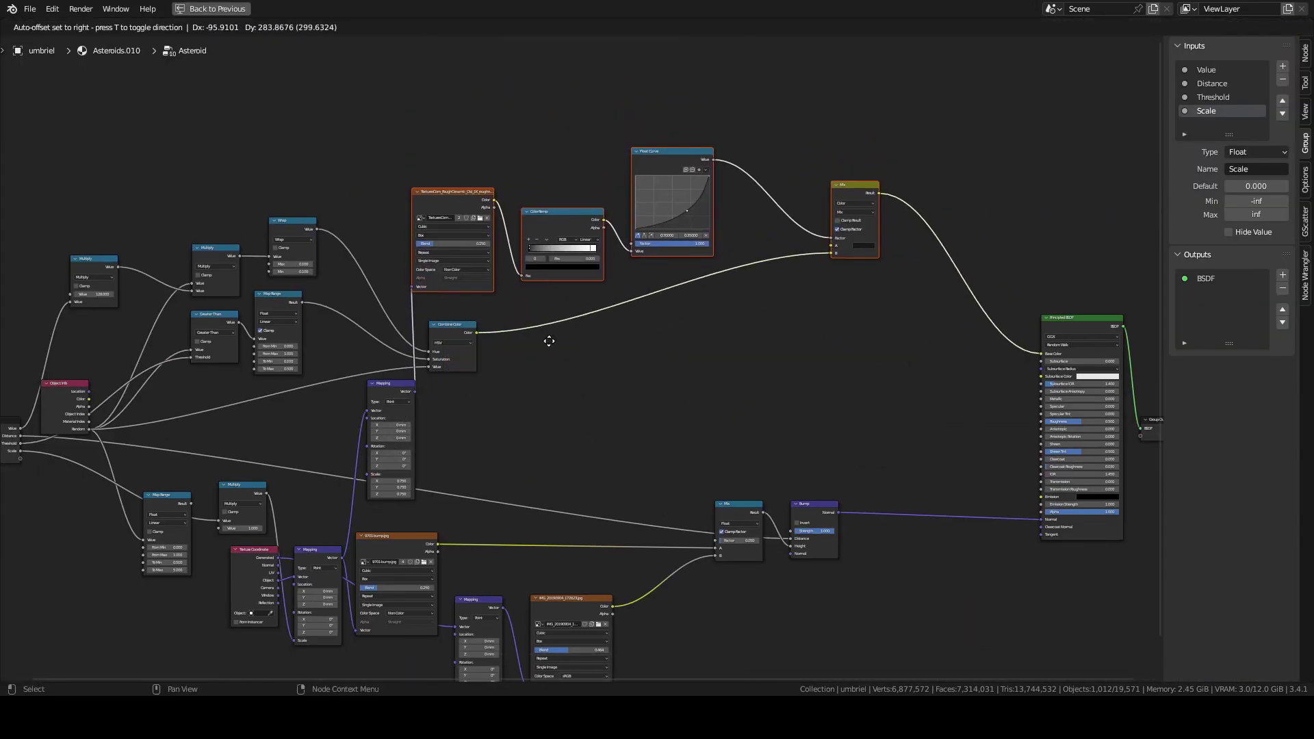
scroll(549, 338, "up", 2)
right_click(680, 199)
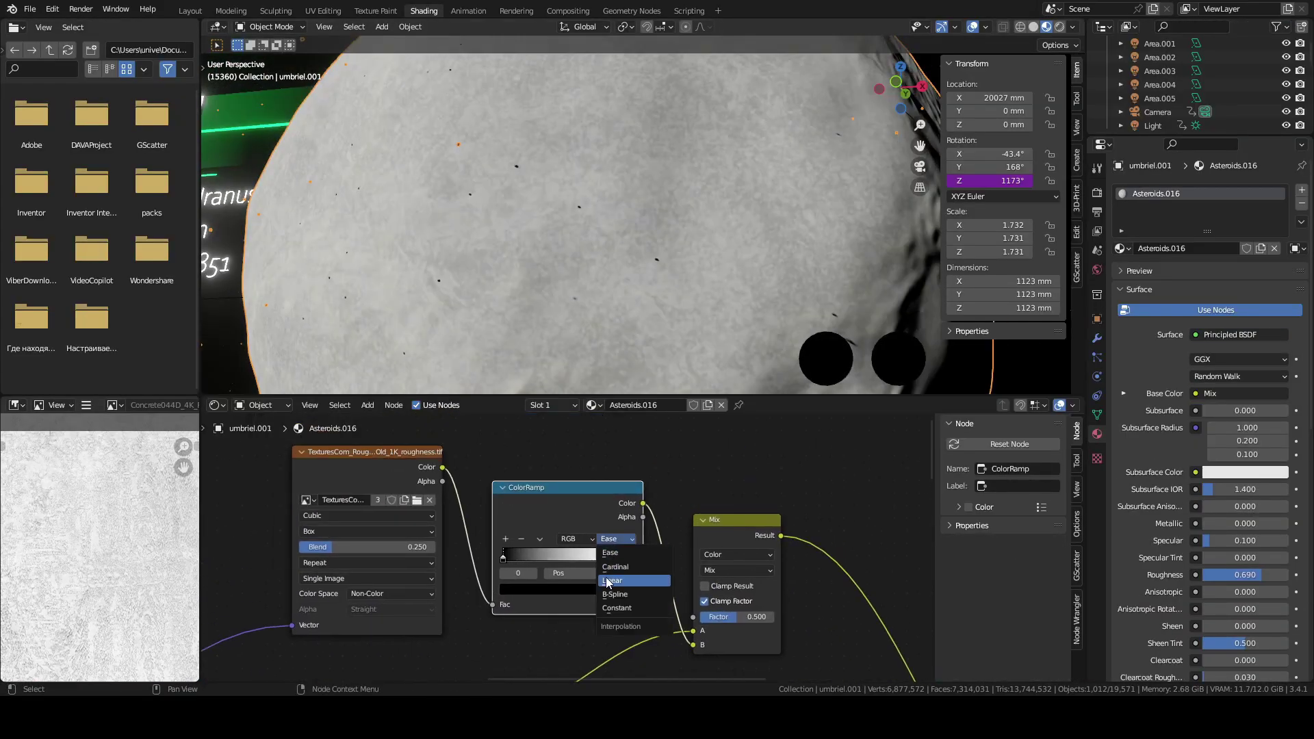
left_click(606, 581)
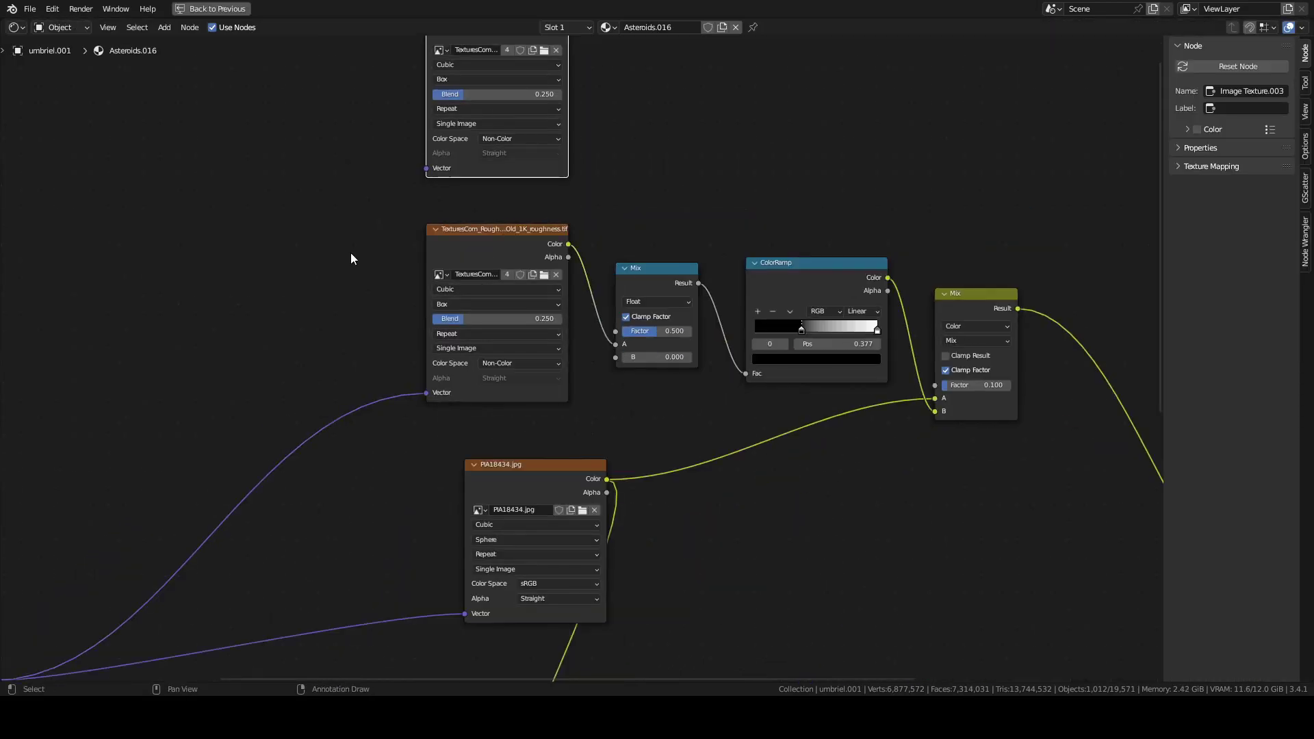
right_click_drag(425, 265, 619, 192, "alt")
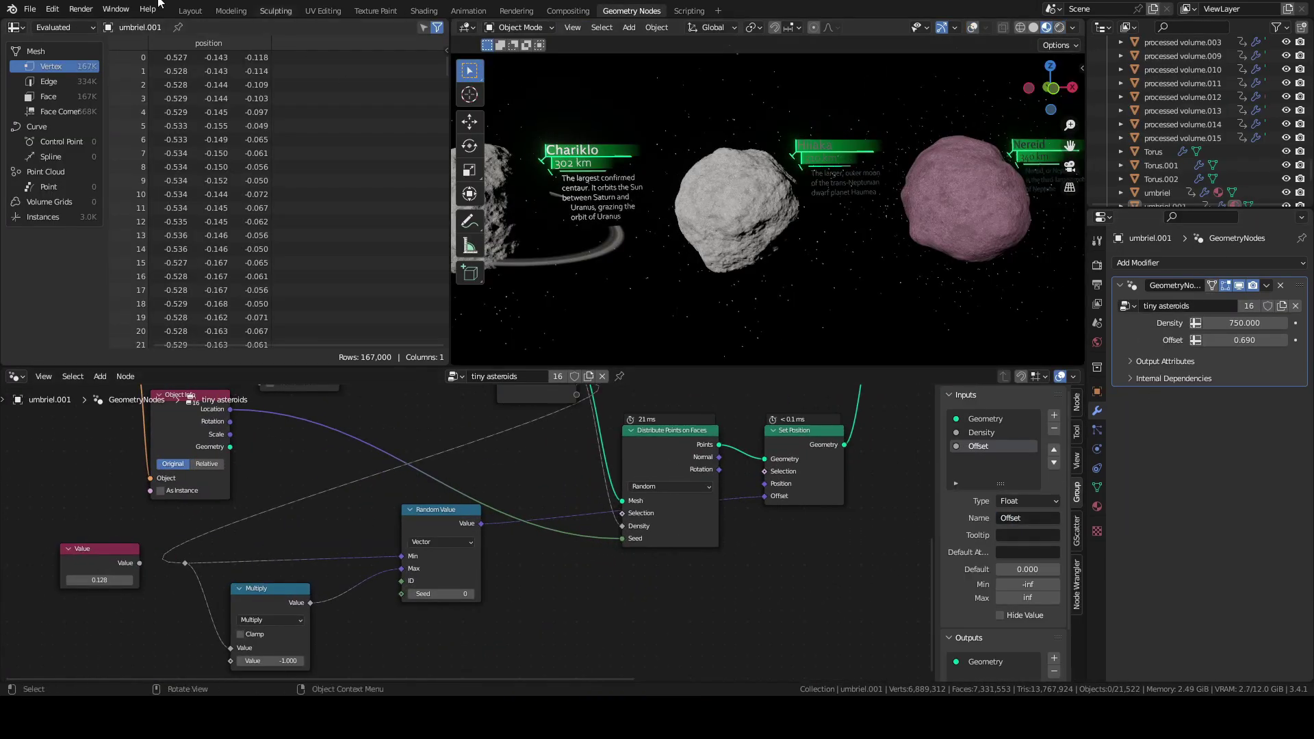
Step: Switch back to the Layout workspace to see the row of labelled moons
left_click(190, 10)
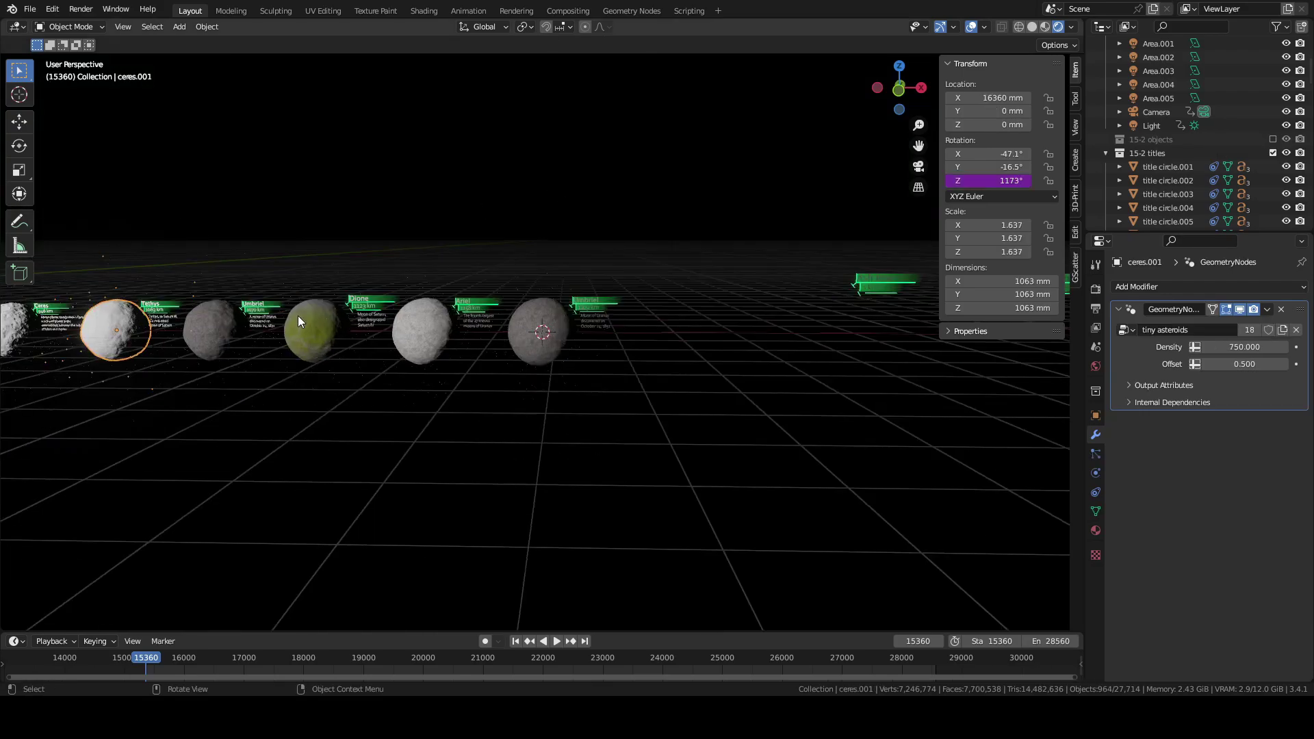
Step: Clear the moon's rotation, frame it, and label it Charon, 1212 km
key("alt+r")
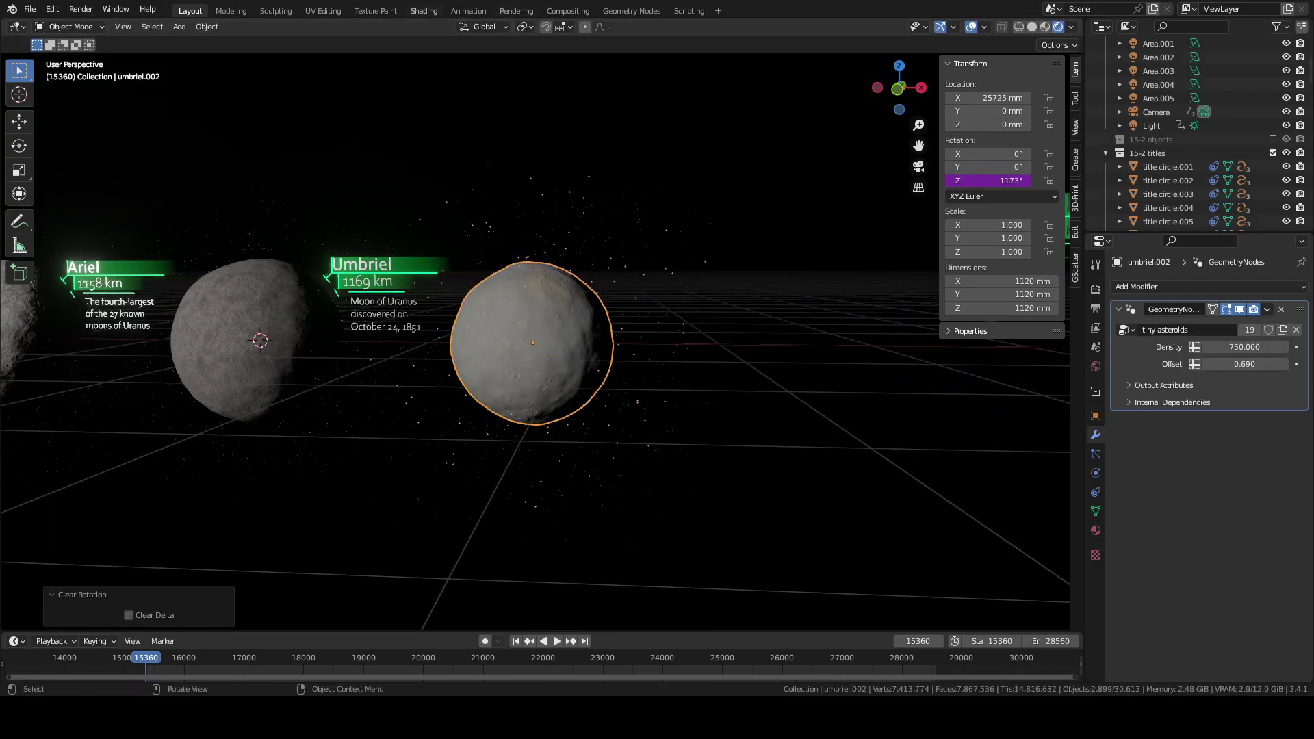
key("KP_Decimal")
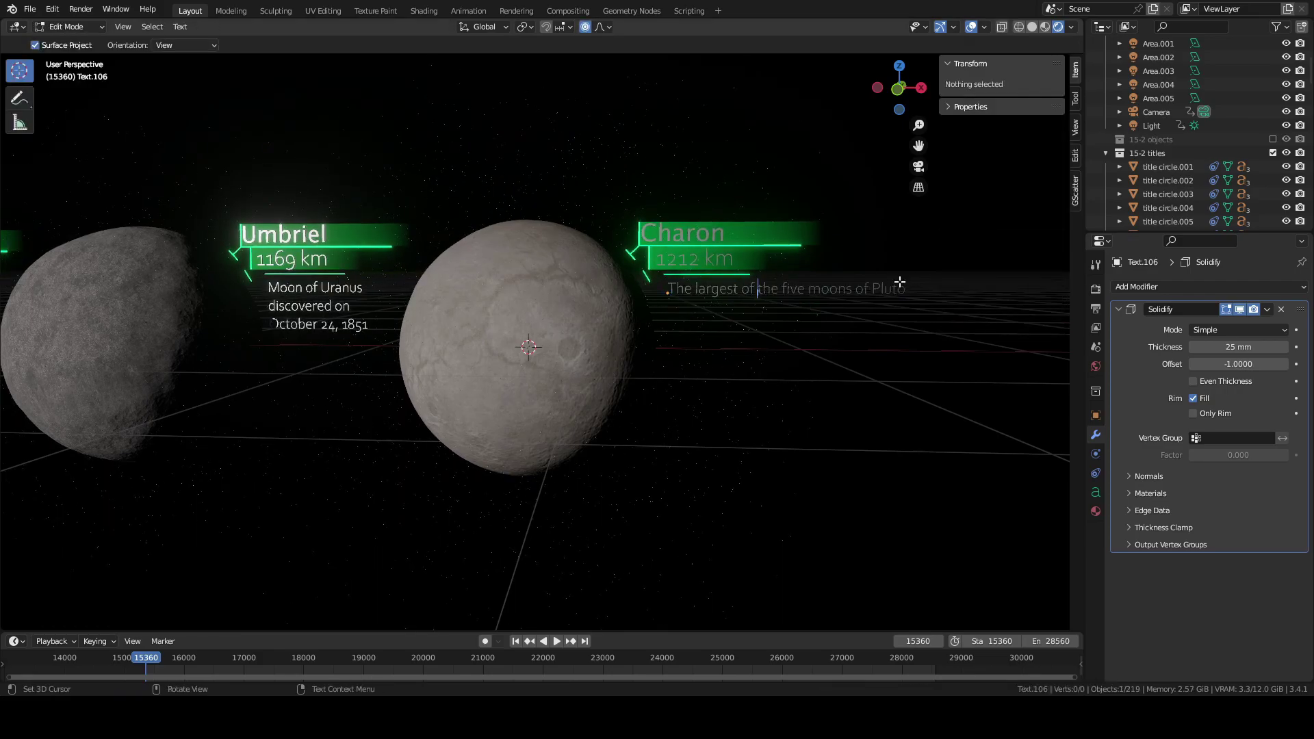
key("Tab")
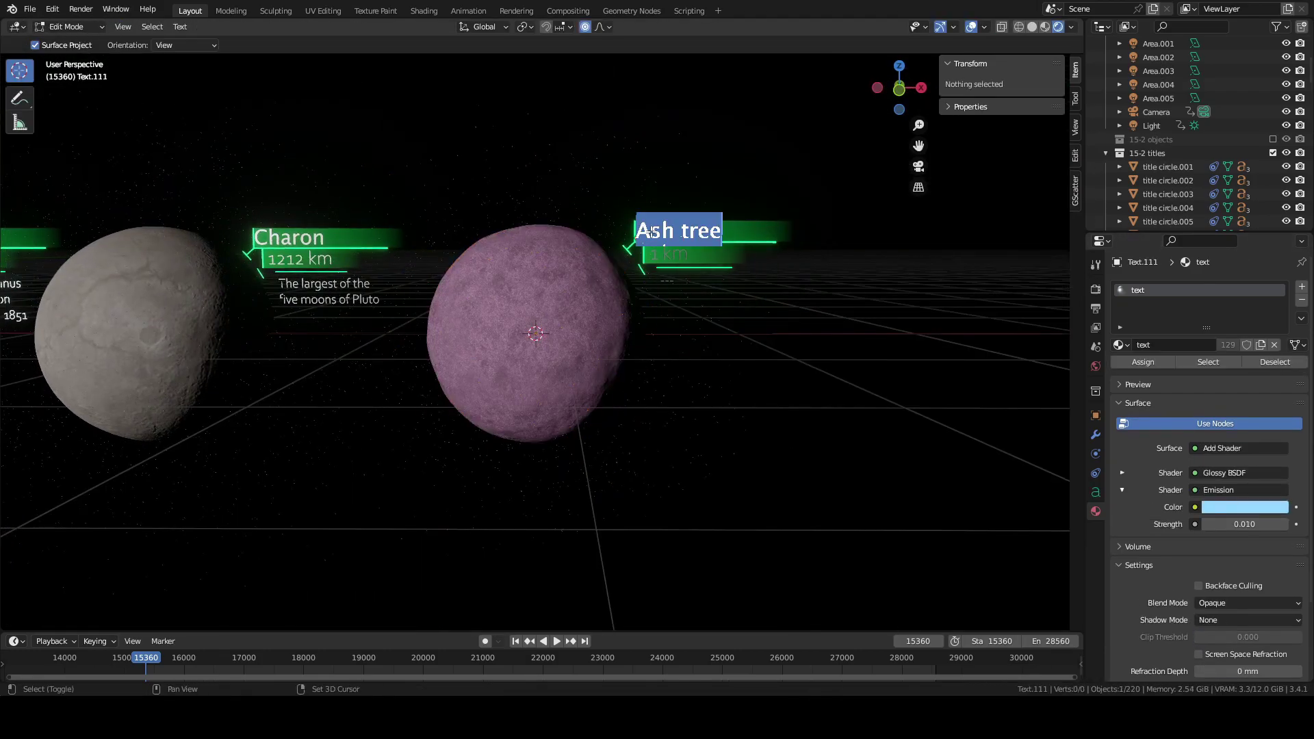
Step: Retype the Gonggong name and description: 1230 km, scattered-disc dwarf planet
key("Tab")
left_click(666, 263)
key("Tab")
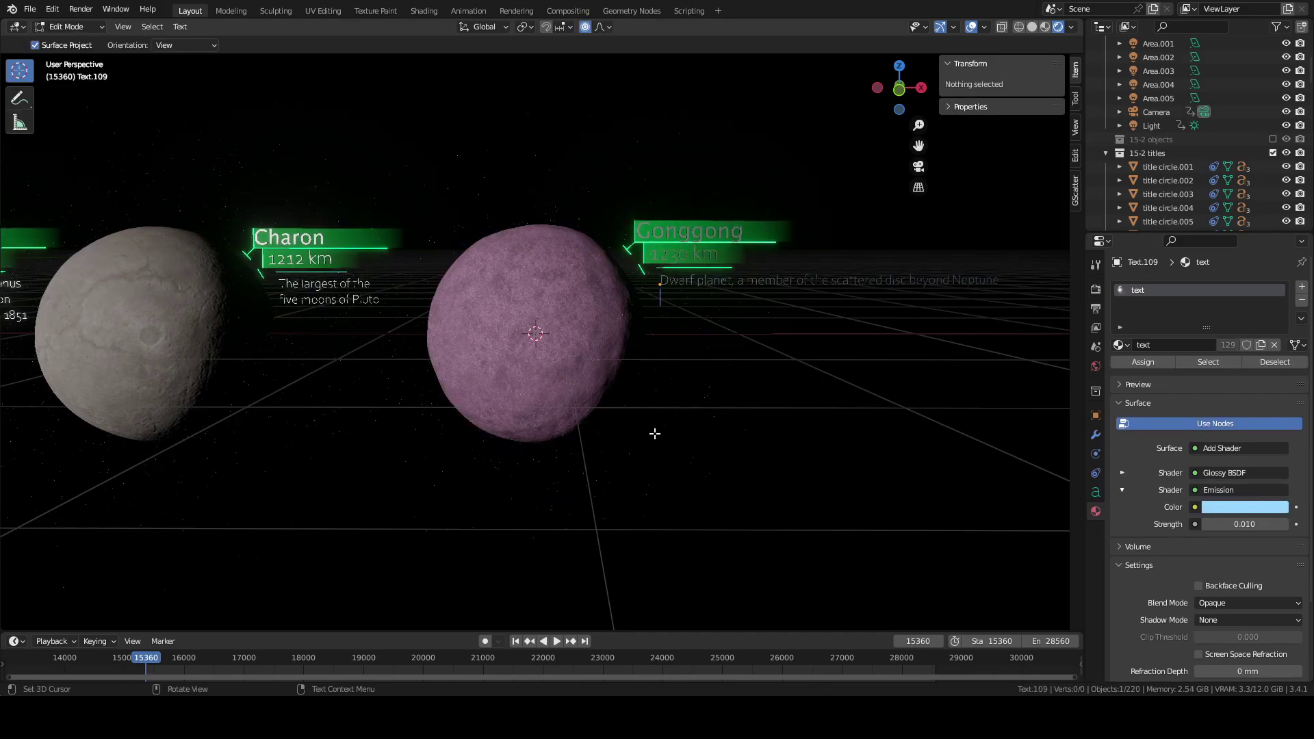
key("Tab")
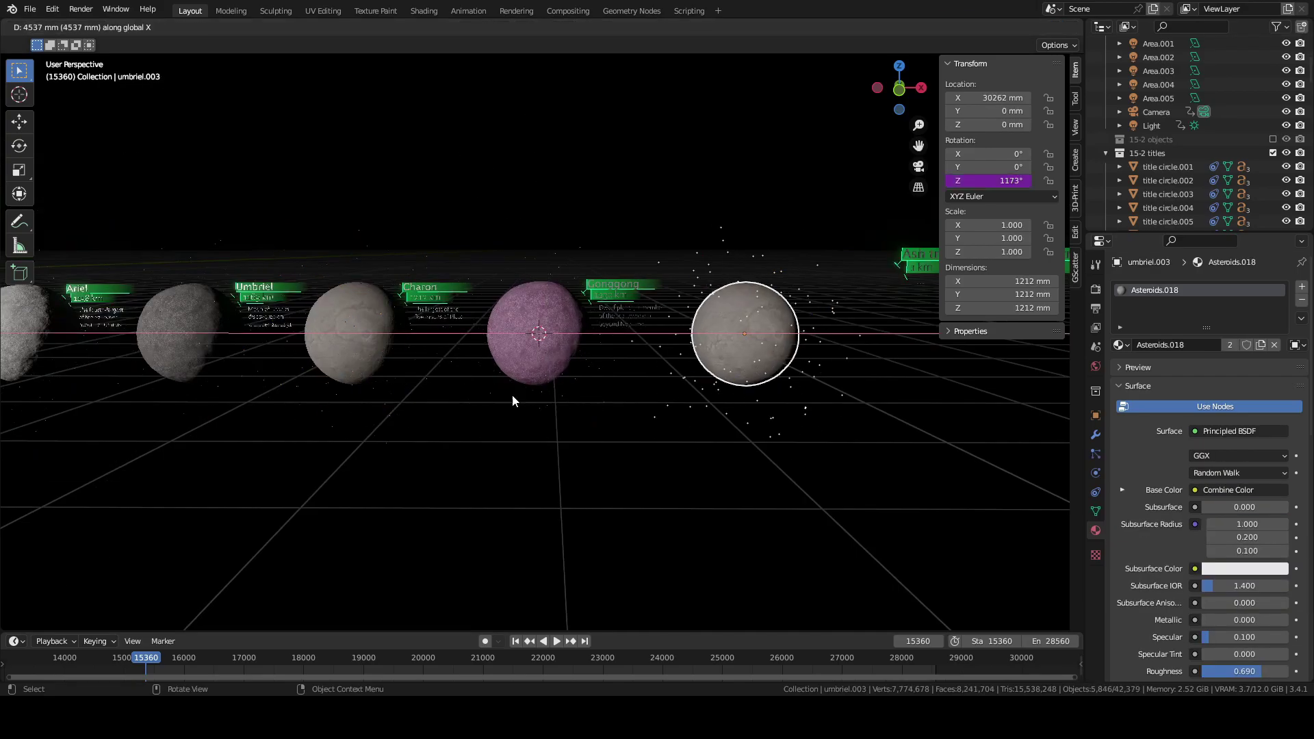
Step: Place the linked moon copy further right and start editing its label as Iapetus, 1469 km
left_click(514, 396)
key("Return")
key("KP_Decimal")
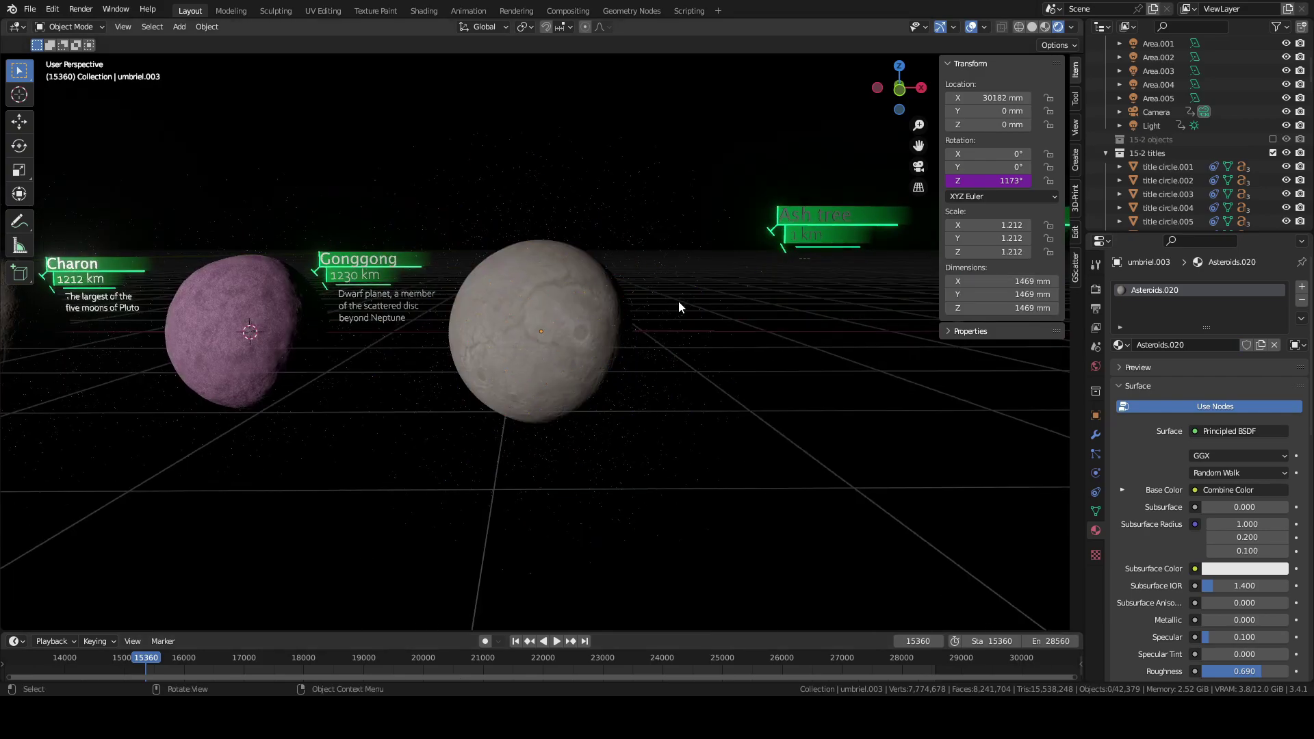
left_click(728, 200)
key("Tab")
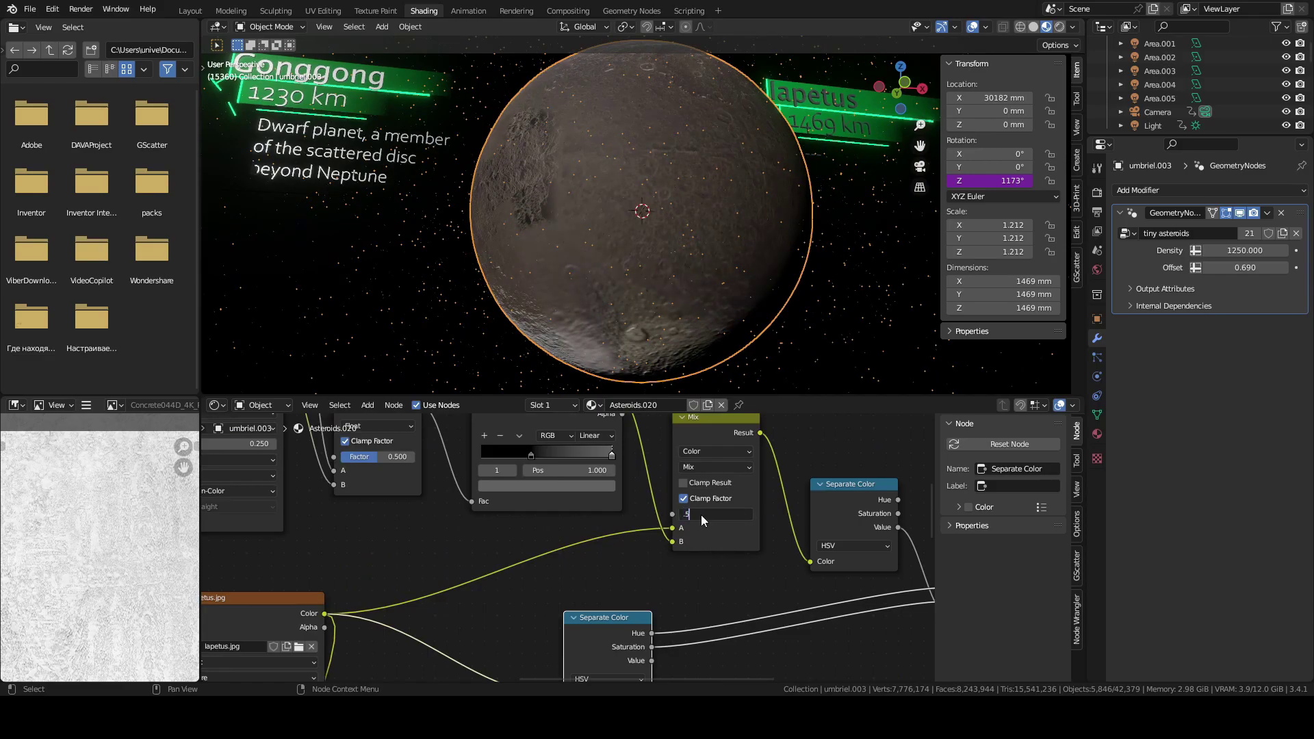
Step: Select and frame the pink moon beside Iapetus
scroll(746, 492, "up", 3)
scroll(745, 492, "down", 3)
key("KP_Decimal")
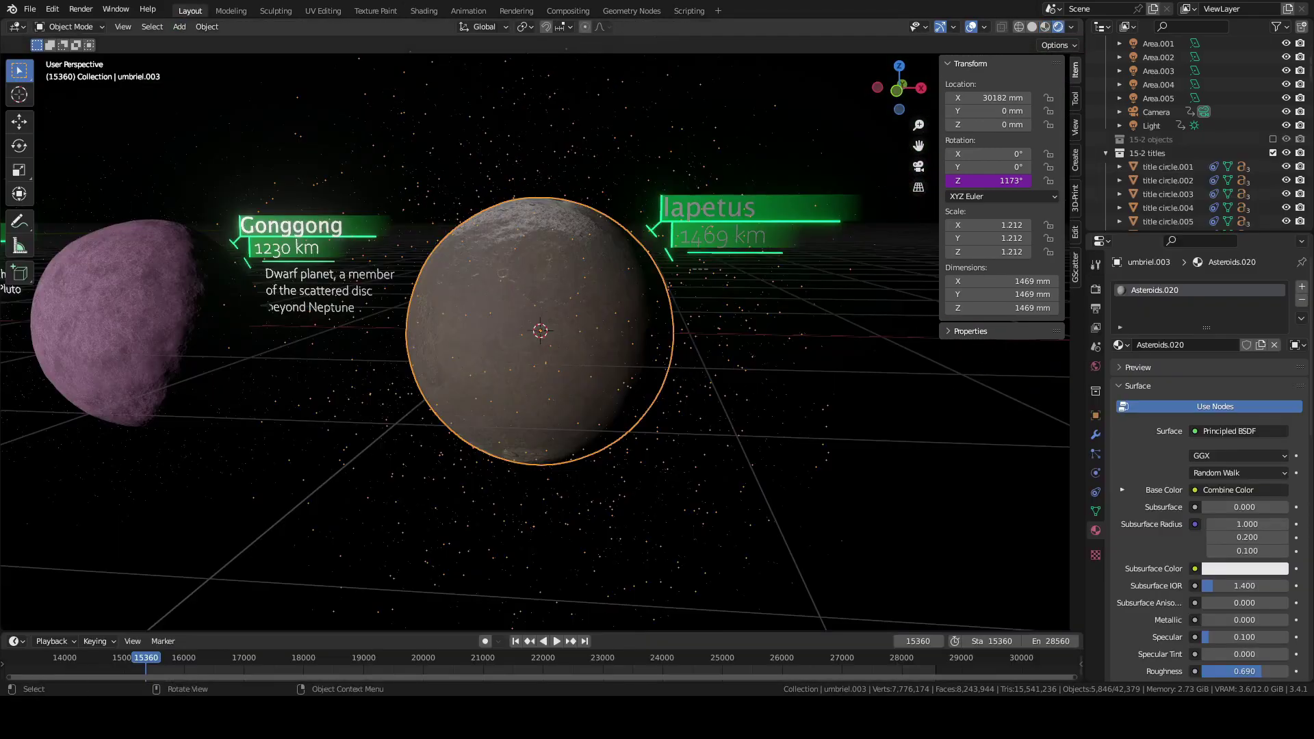
scroll(541, 329, "down", 3)
left_click(808, 346)
key("KP_Decimal")
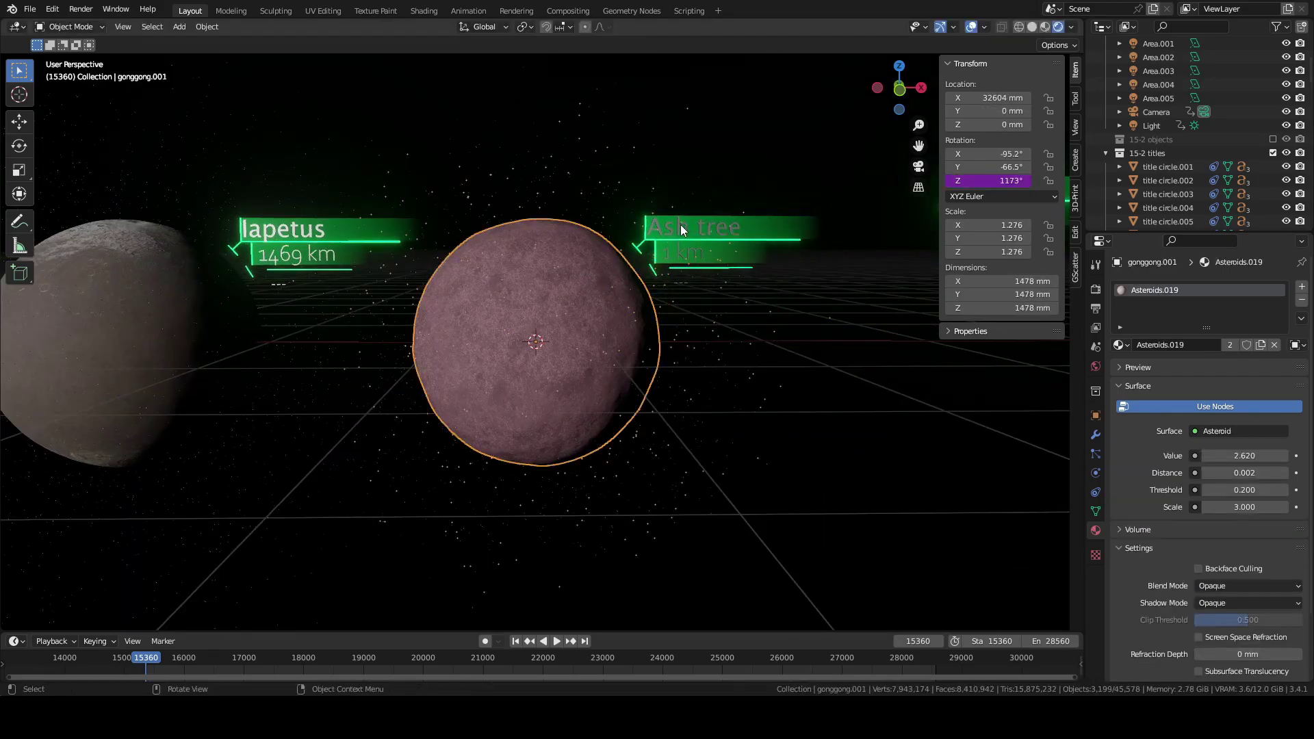
Step: Edit the Iapetus description label
left_click(678, 253)
left_click(281, 287)
key("Tab")
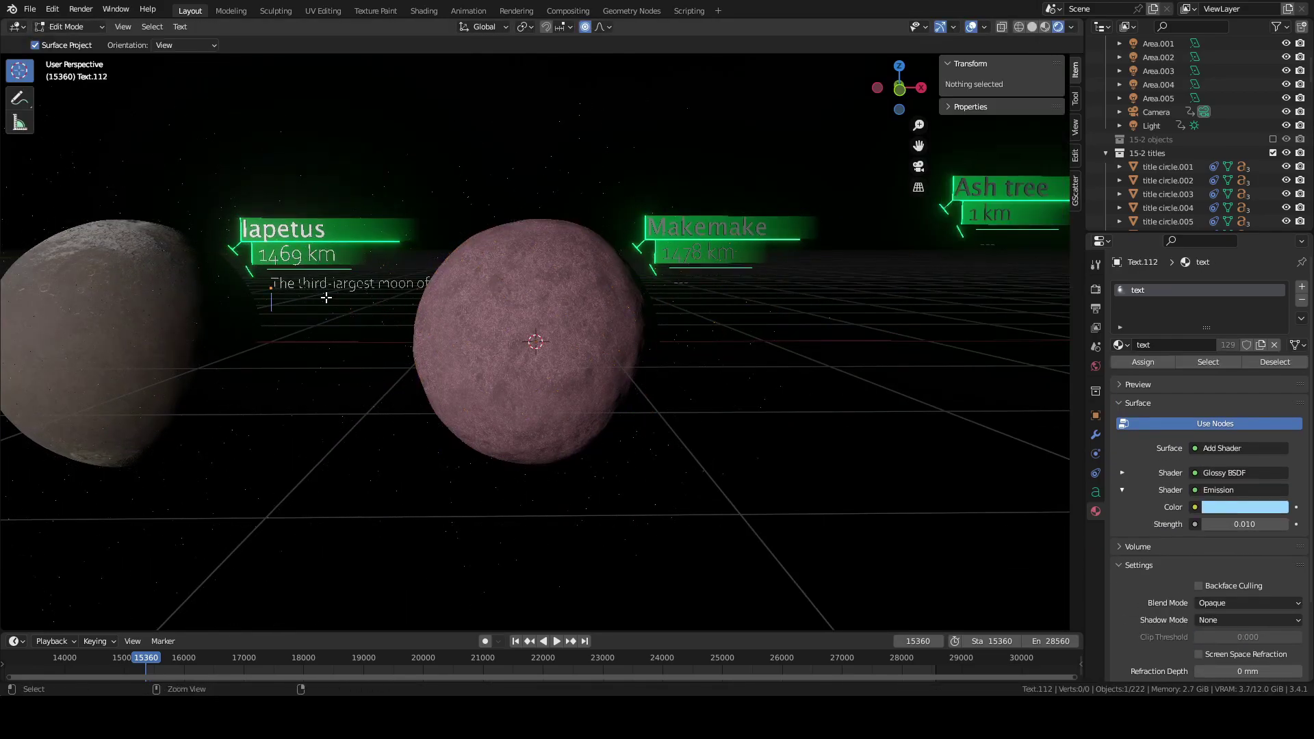
key("Tab")
Step: Edit the Makemake (1478 km, likely dwarf planet) and Oberon descriptions
left_click(753, 300)
key("Tab")
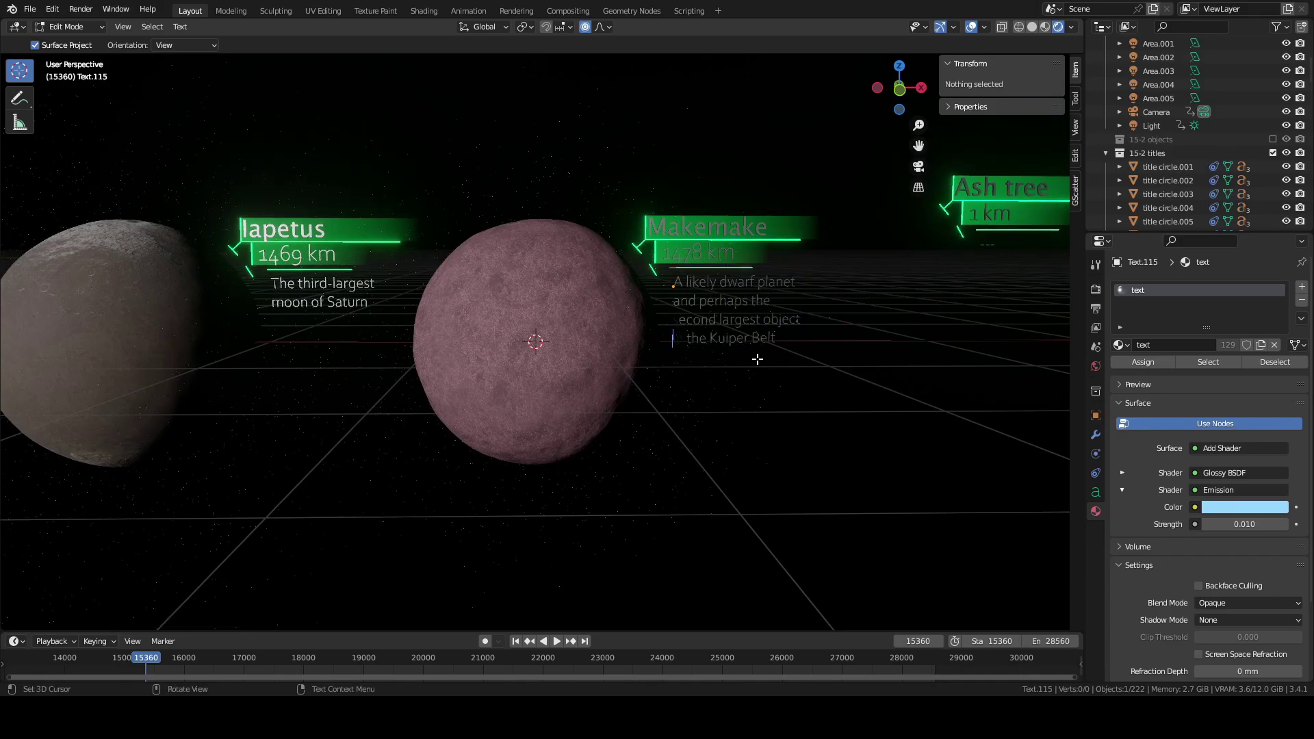
key("Tab")
middle_click_drag(758, 359, 579, 373, "shift")
type("The outermost major moon of Uranus")
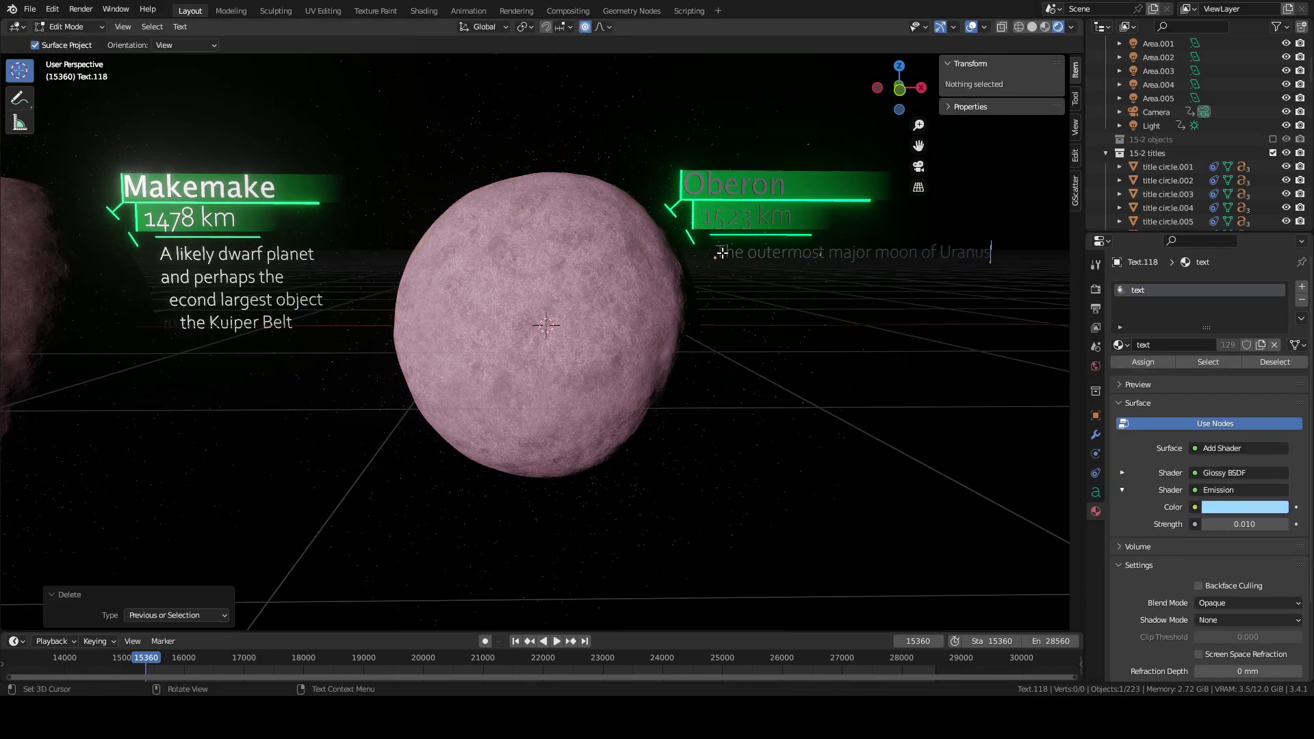
key("Tab")
scroll(667, 470, "down", 6)
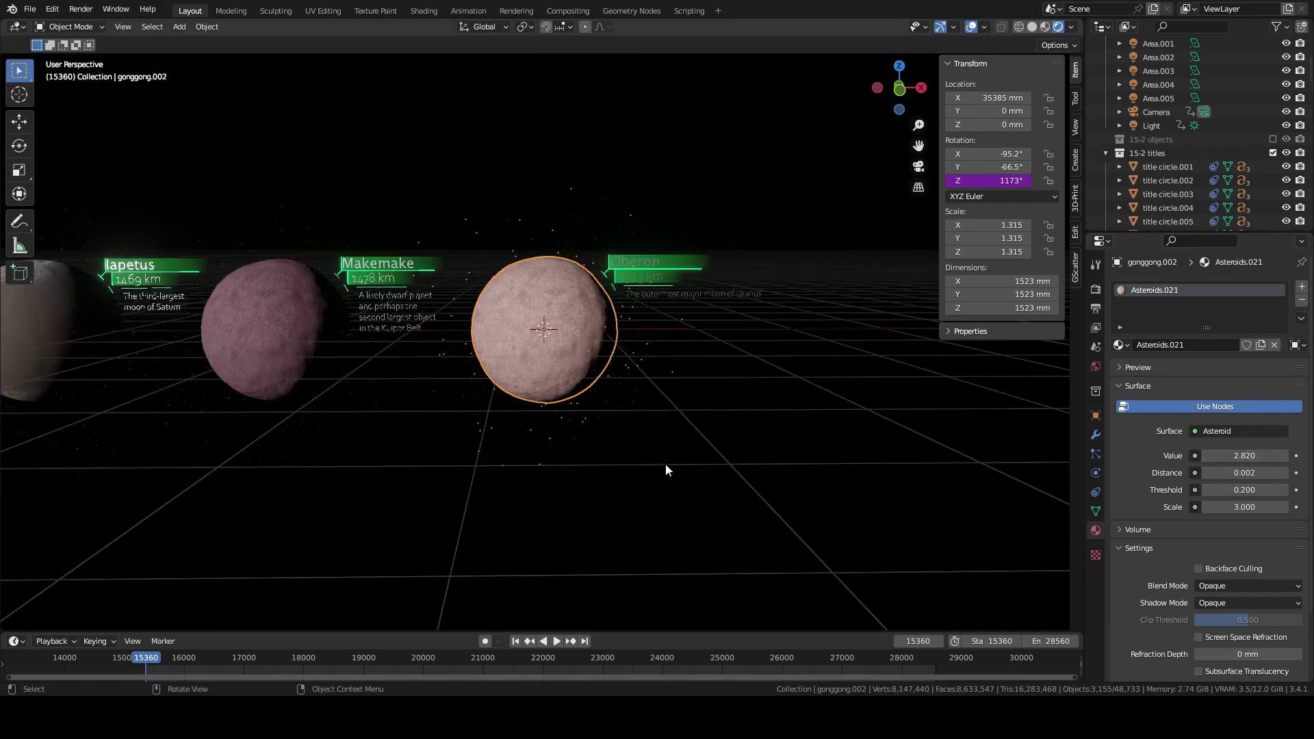
scroll(544, 328, "up", 3)
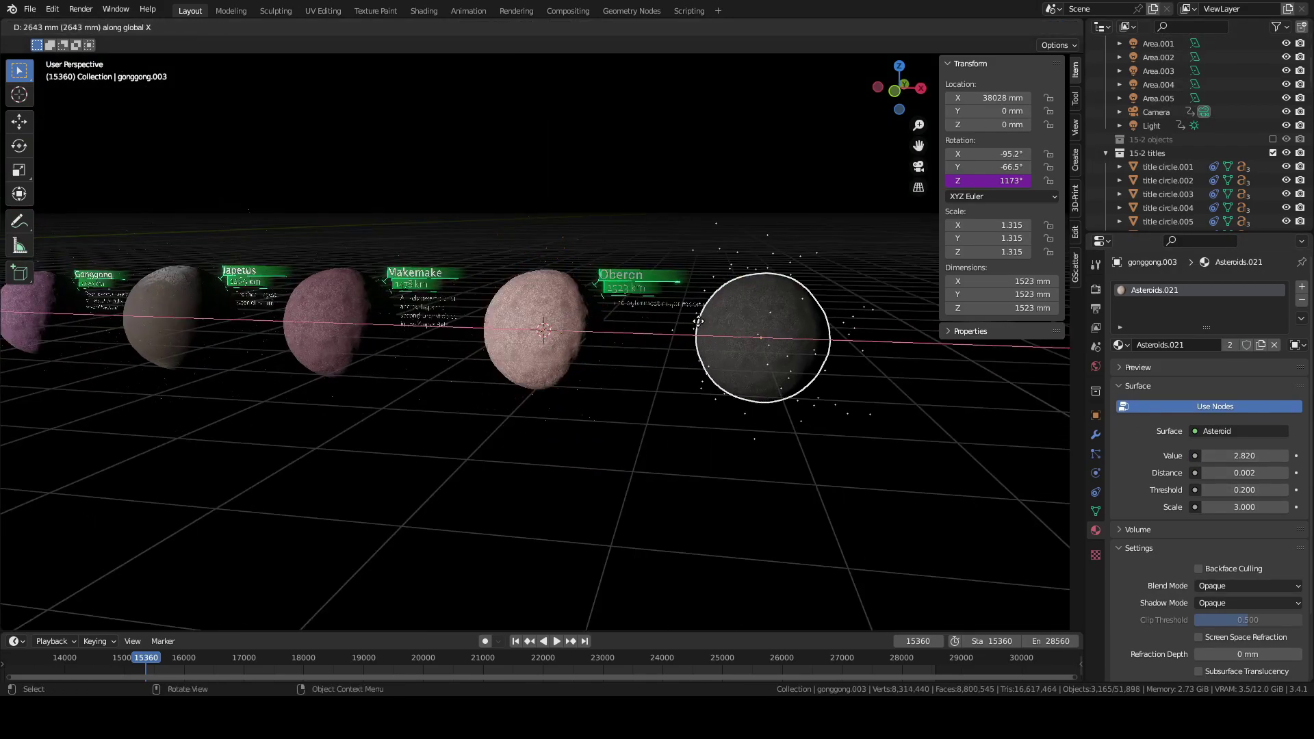
Step: Check the moon's modifier settings, then select and frame the Oberon title label
left_click(1095, 435)
scroll(687, 417, "up", 5)
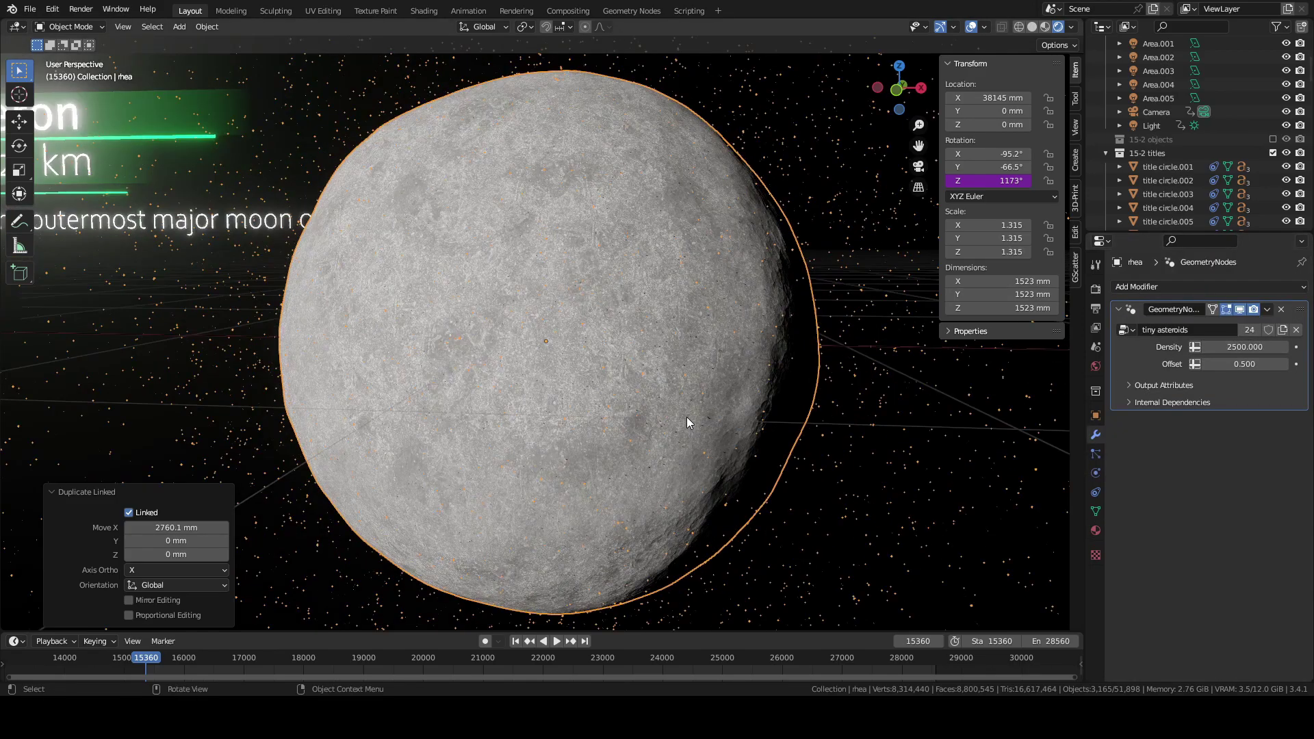
scroll(536, 430, "down", 2)
scroll(536, 429, "down", 4)
scroll(787, 315, "down", 5)
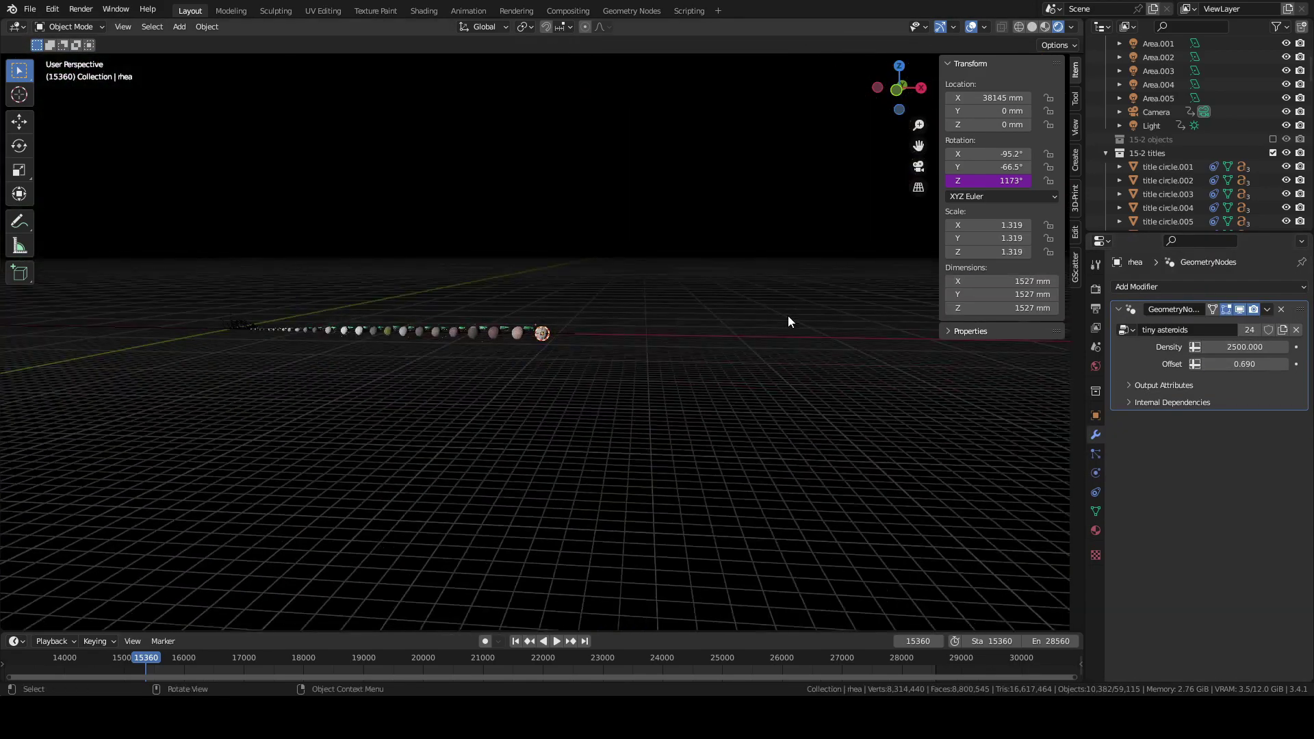
scroll(787, 315, "up", 3)
scroll(1163, 137, "down", 10)
left_click(1168, 126)
key("KP_Decimal")
scroll(431, 378, "down", 5)
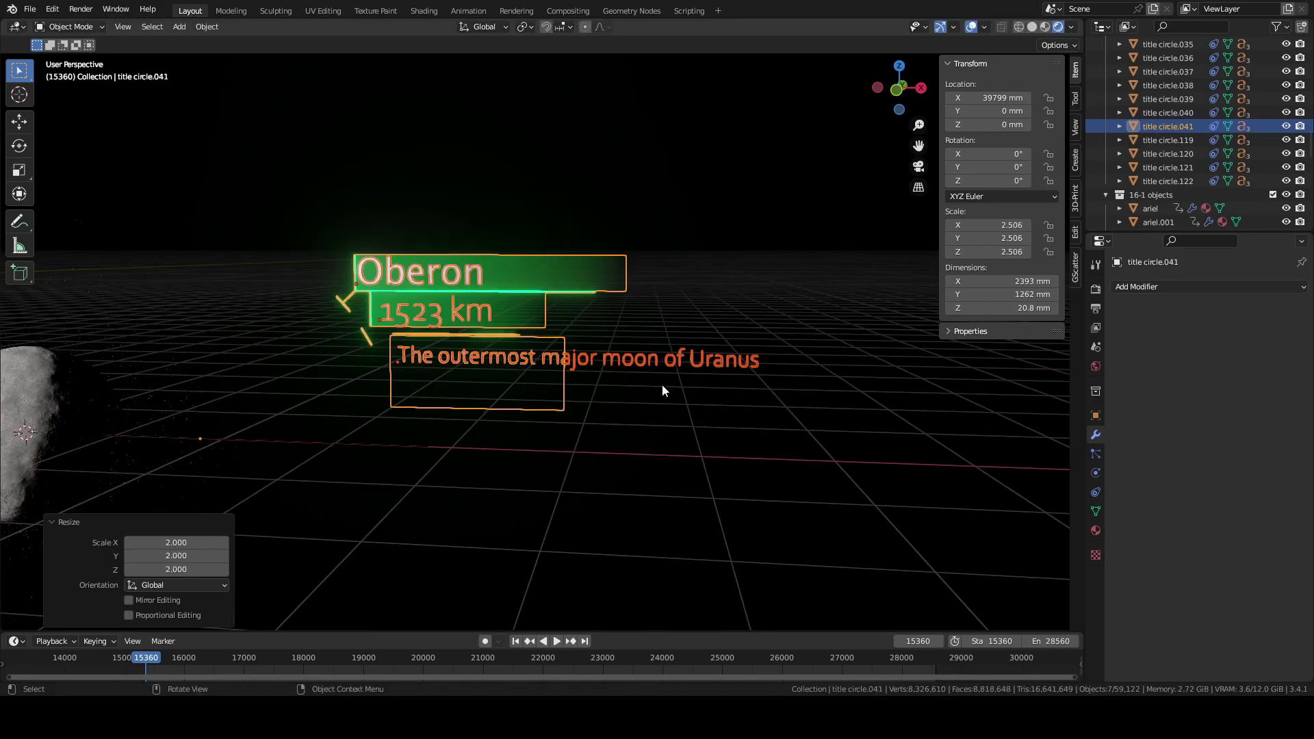
Step: Duplicate the Oberon title and move the copy along the row beside the grey moon
right_click(1153, 128)
left_click(1154, 128)
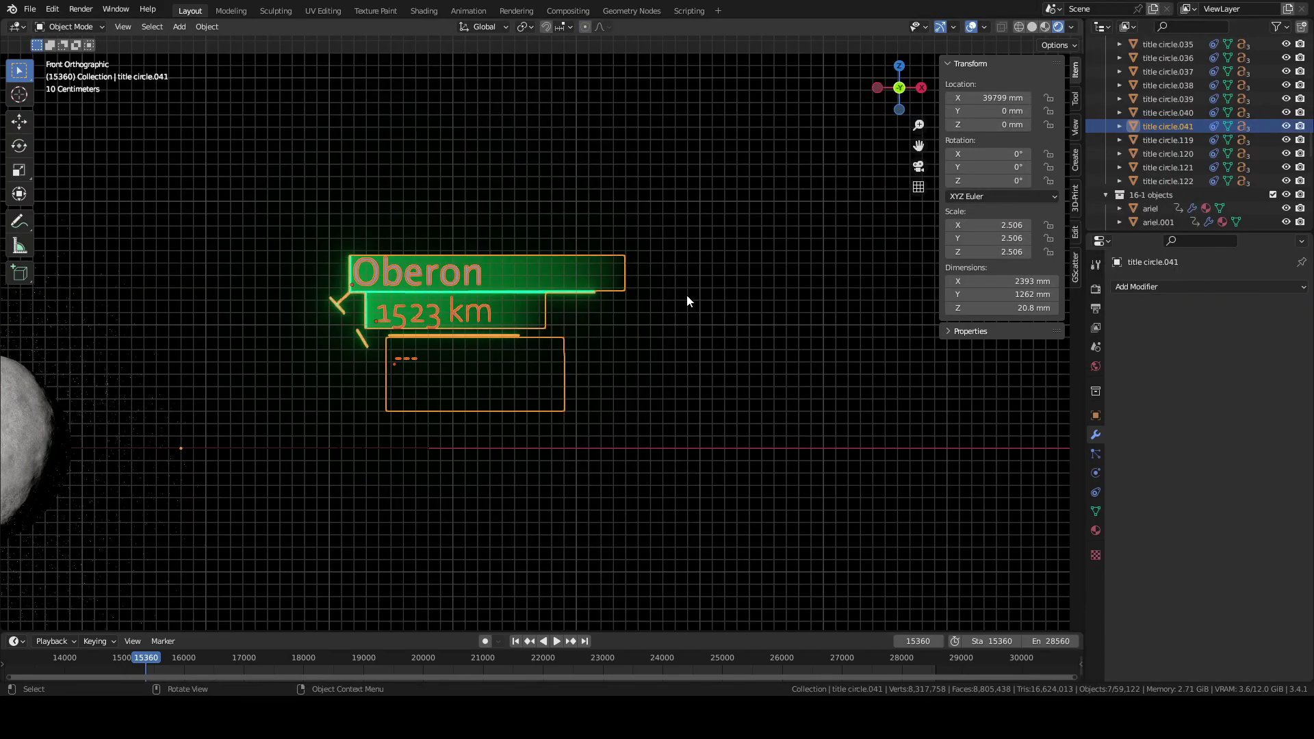
key("KP_1")
key("shift+r")
key("shift+r")
key("shift+r")
key("shift+r")
key("shift+r")
key("shift+r")
key("shift+r")
Step: Select the ring torus and scale it to fit around the grey moon
middle_click_drag(399, 369, 811, 314)
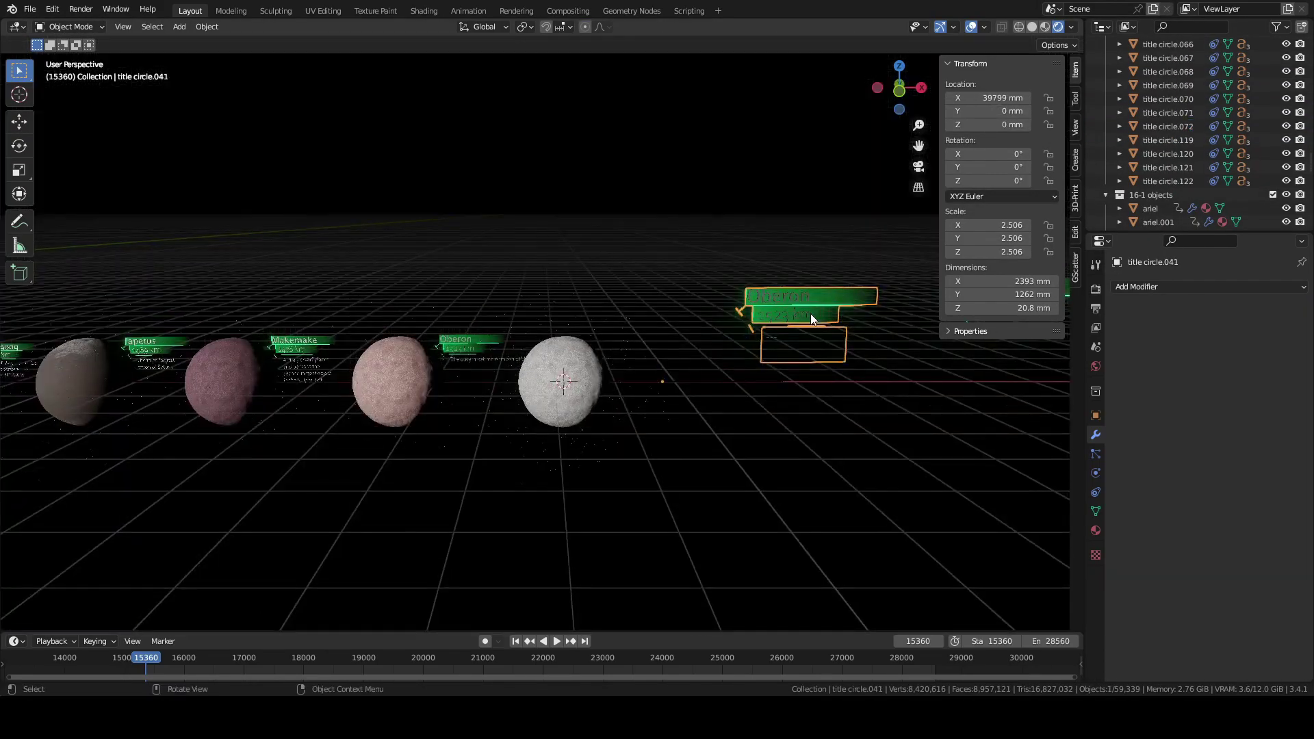
scroll(204, 312, "up", 5)
left_click(338, 392)
key("shift+s")
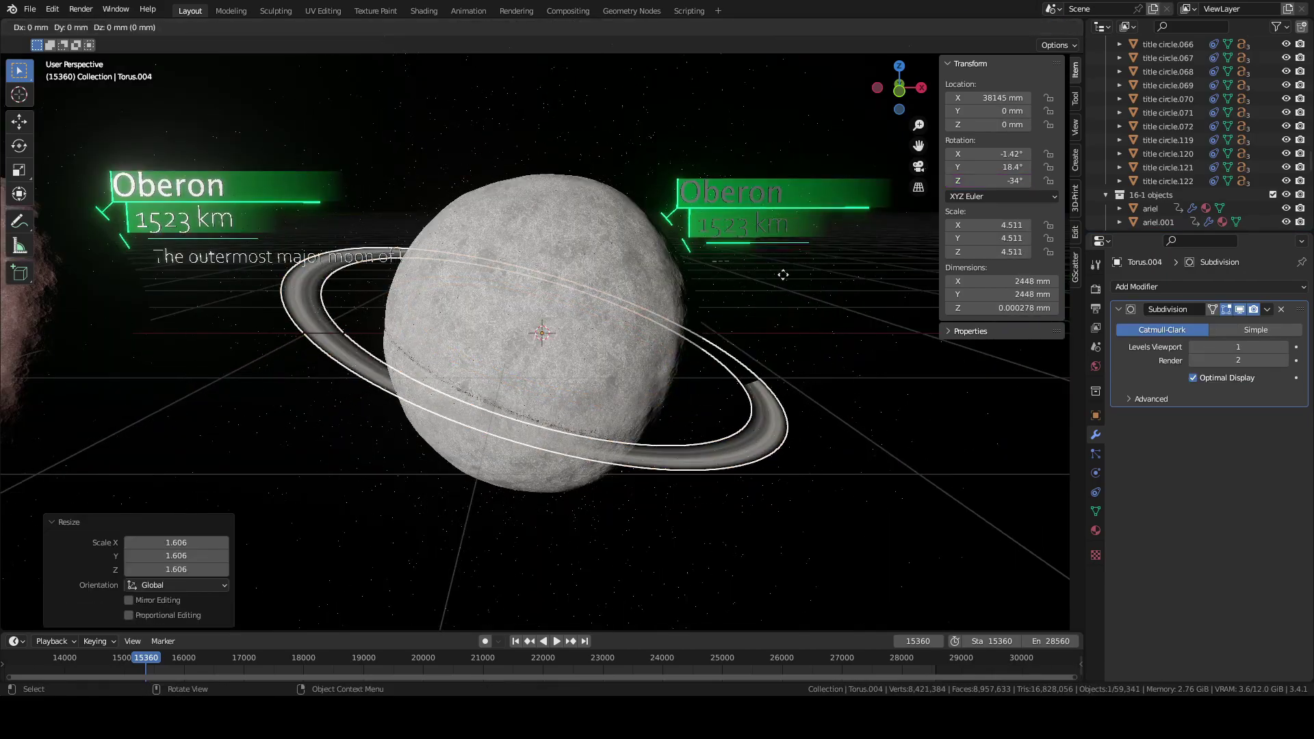
Step: Set the tiny asteroids Rotation if rings input to Torus.003, stop playback, and edit Oberon's description
key("ctrl+space")
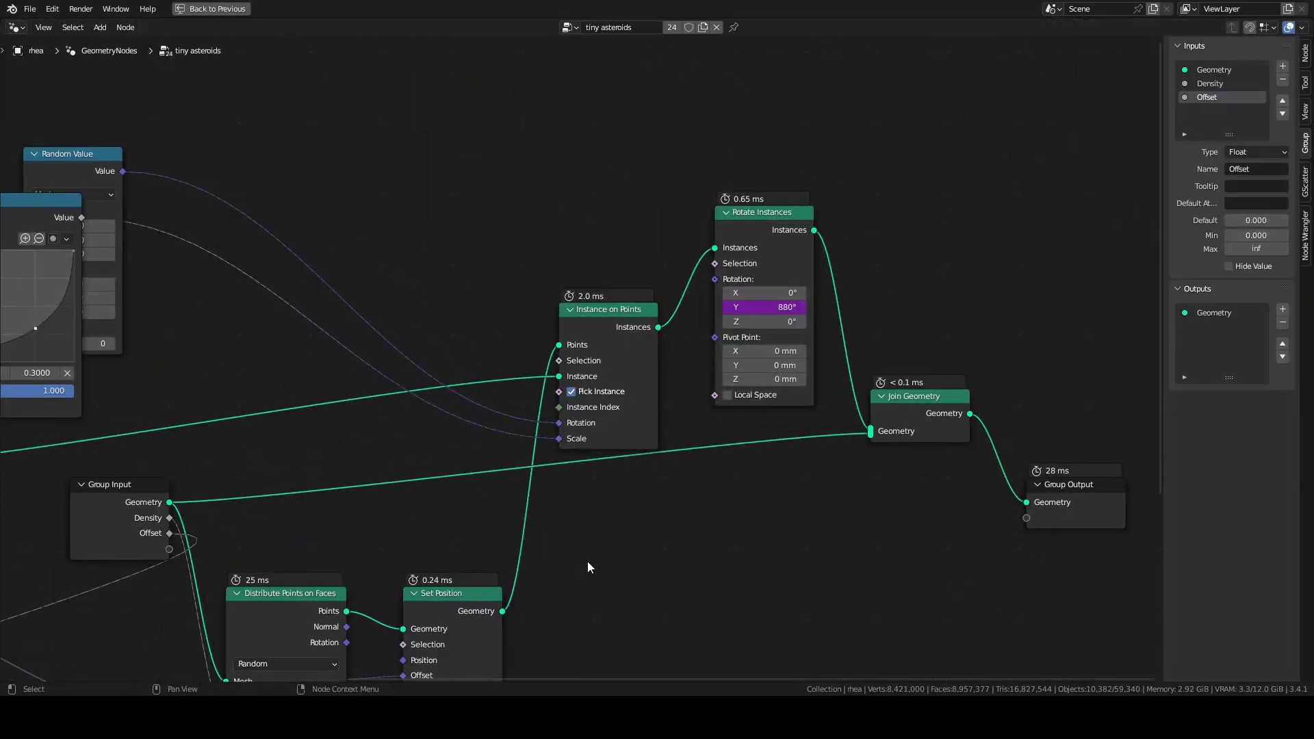
scroll(731, 153, "down", 3)
scroll(831, 385, "up", 3)
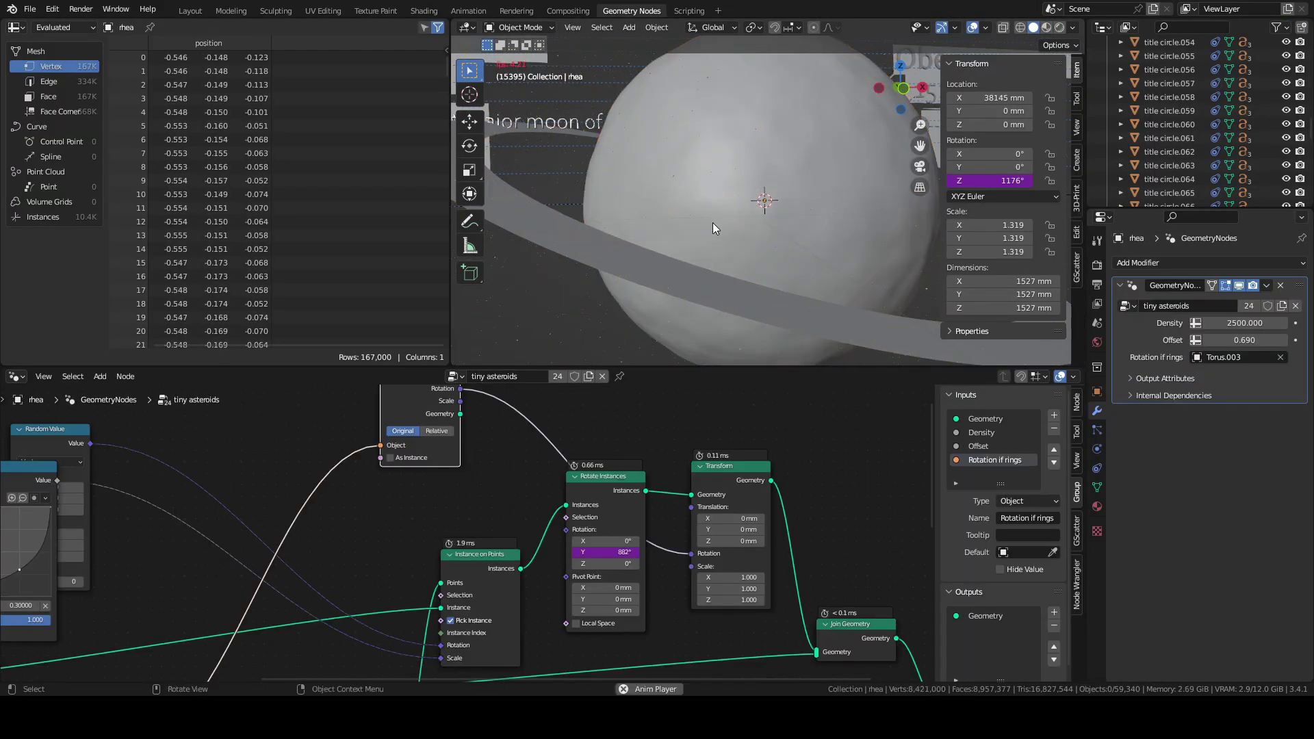
key("space")
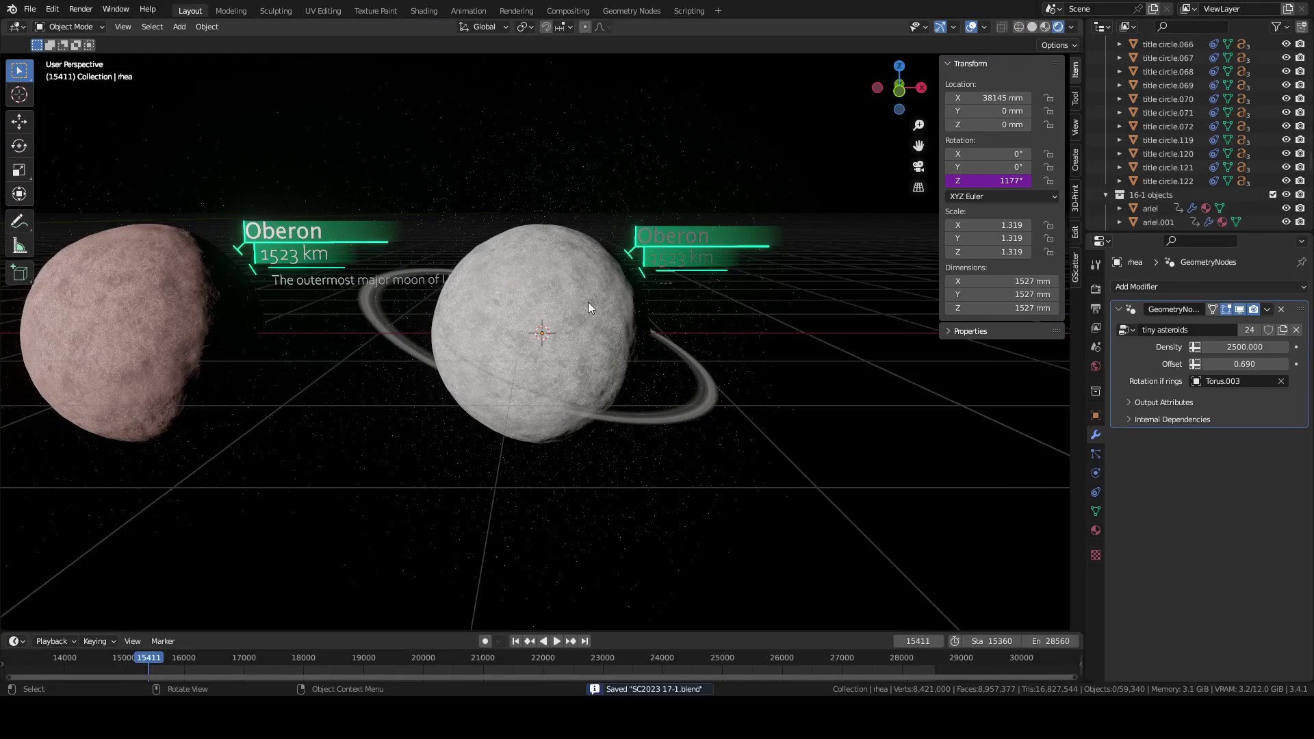
key("Tab")
key("Tab")
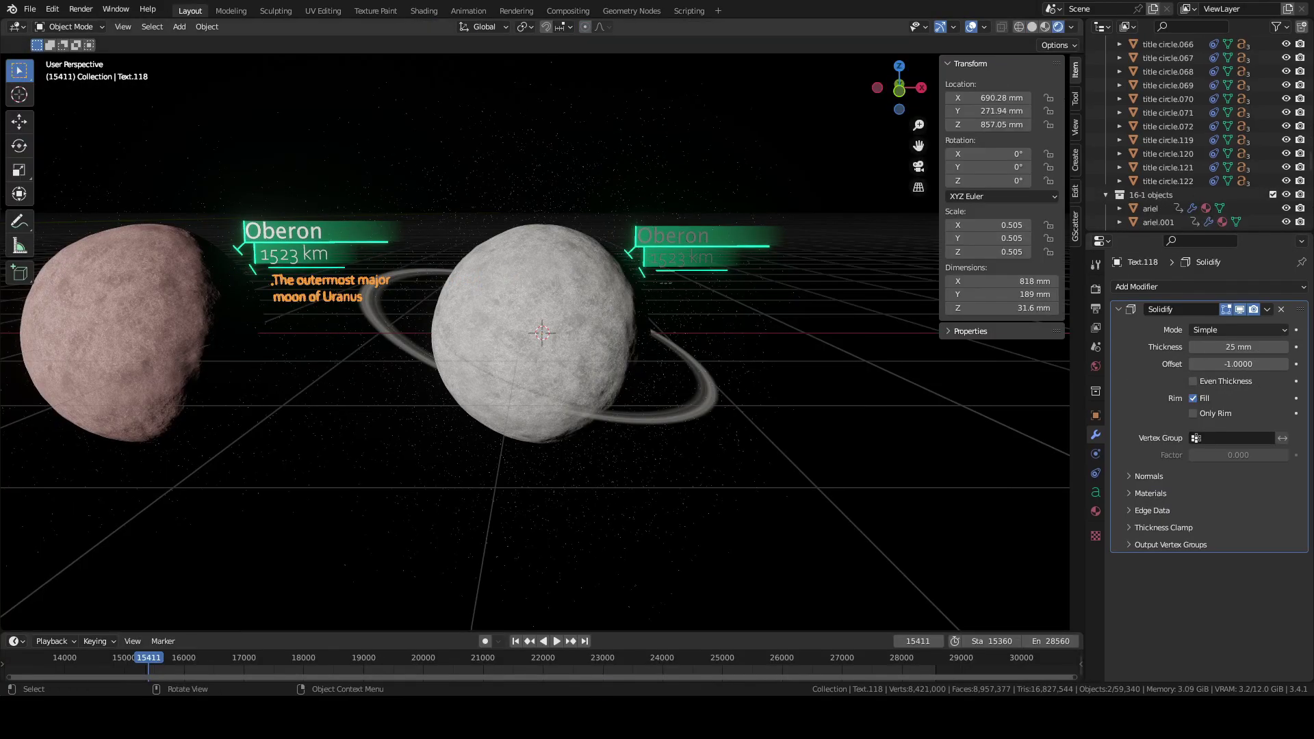